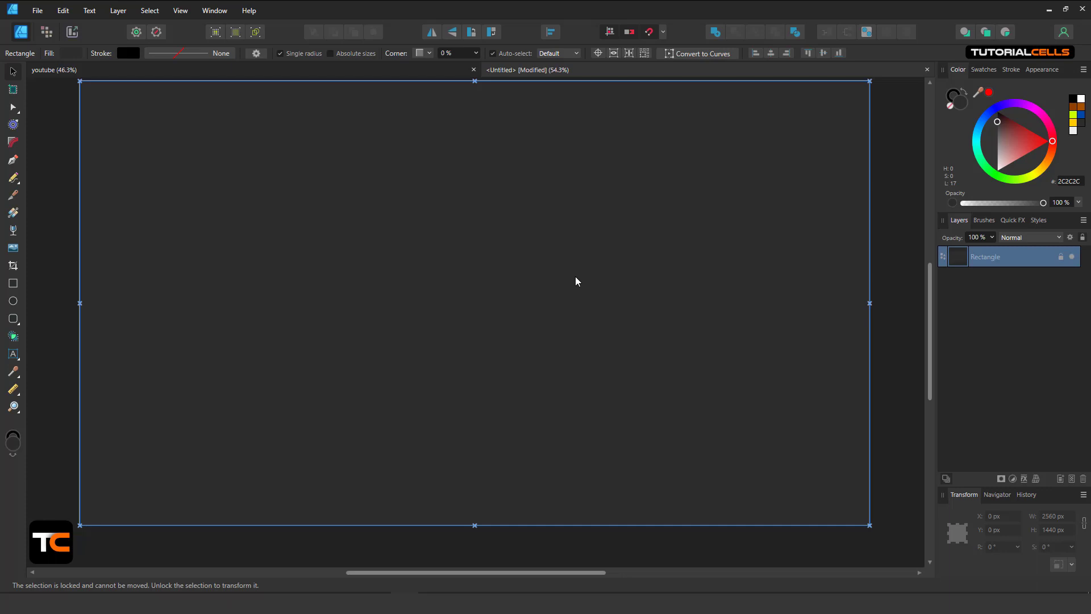
Draw a rectangle about 1468 by 401 px on the artboard and move it to about X 529, Y 405 px
click(13, 283)
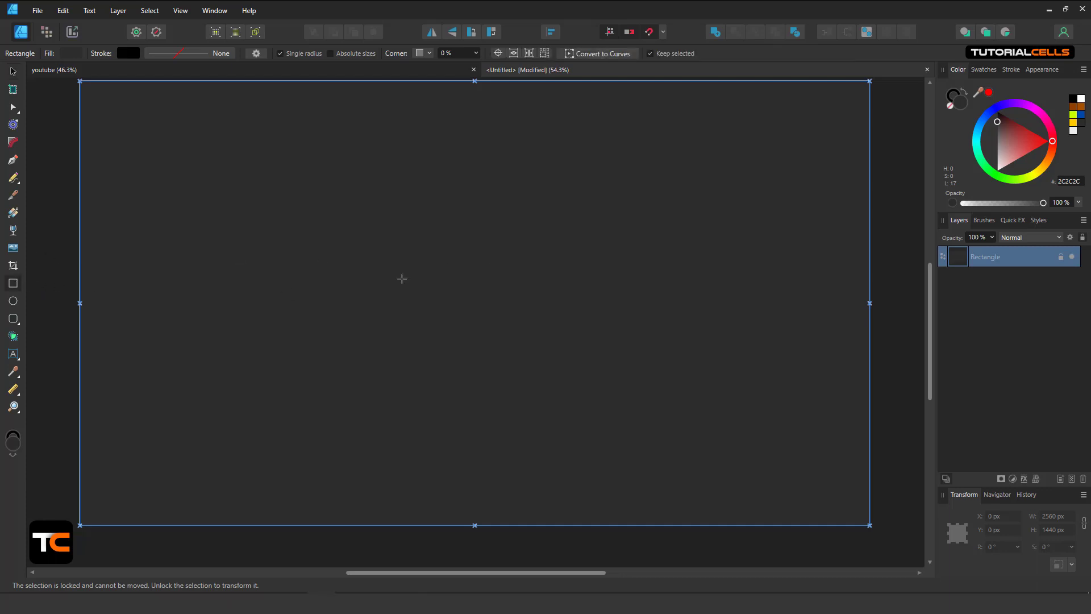
drag(367, 227, 820, 350)
click(9, 69)
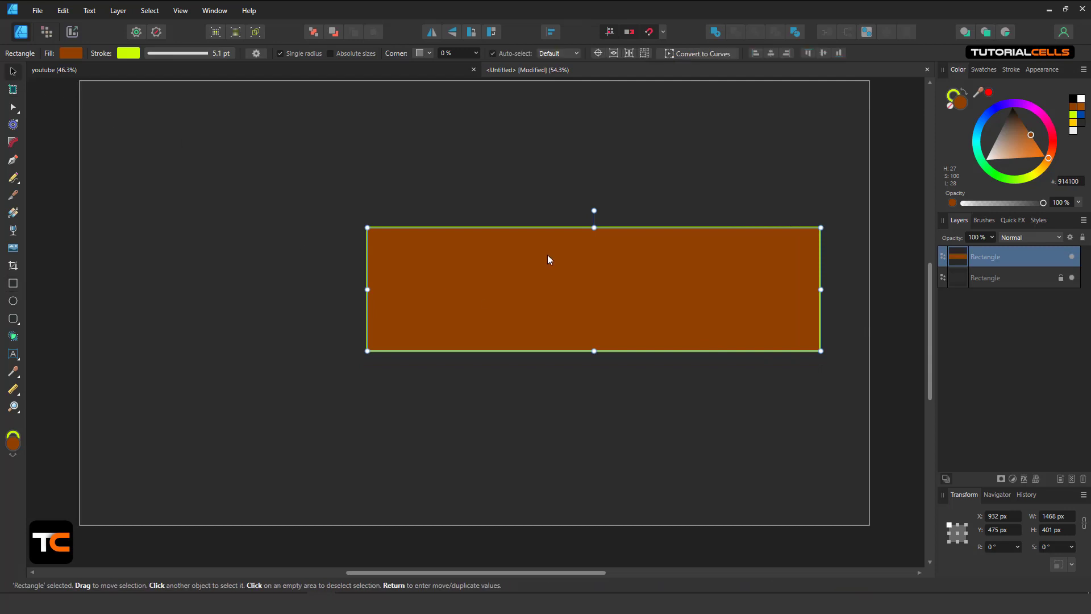
drag(547, 255, 423, 233)
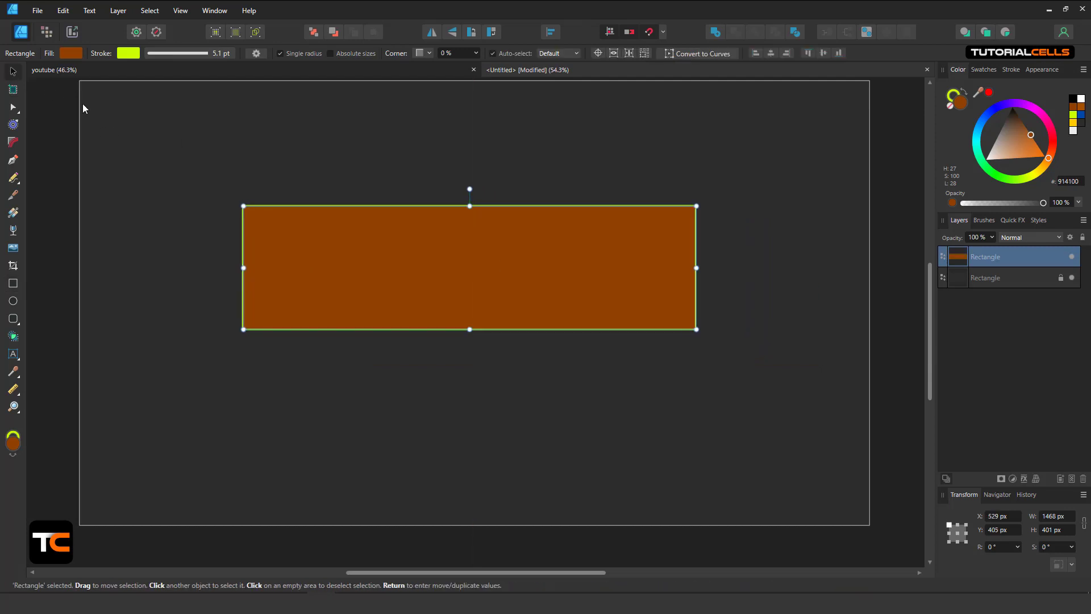
Give the rectangle's fill a linear gradient running from white to the existing brown
click(69, 53)
click(79, 75)
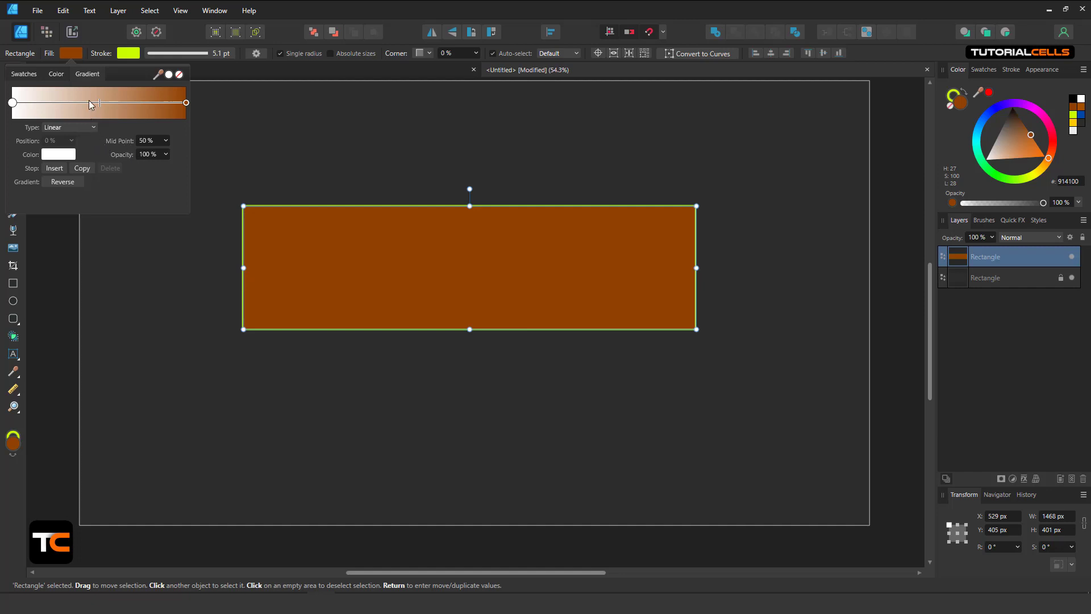
click(13, 103)
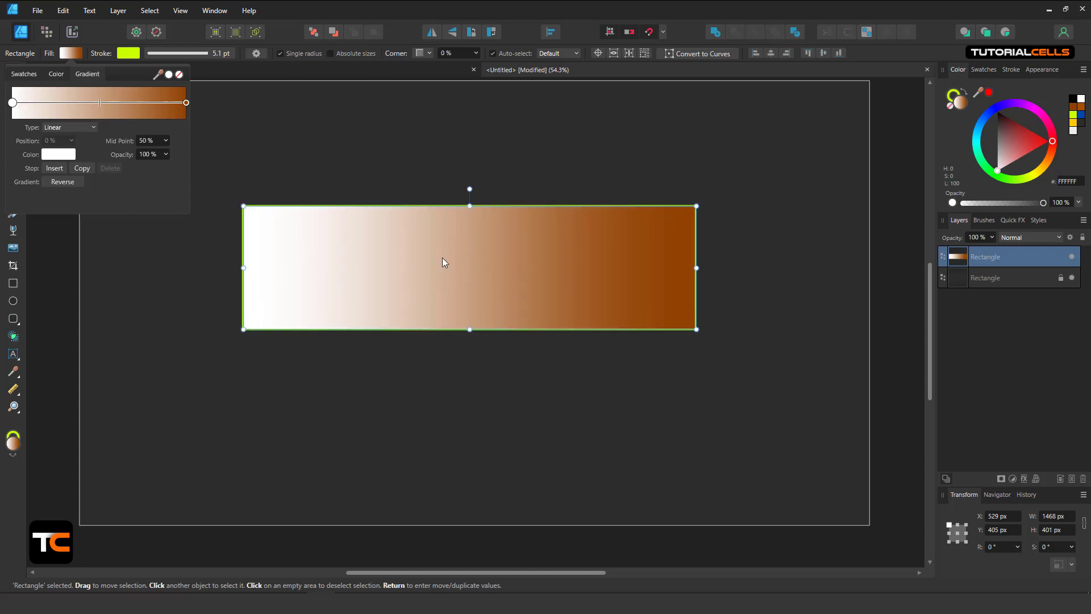
Try the Elliptical and Radial types on the rectangle's gradient fill, and set it back to Linear
click(64, 126)
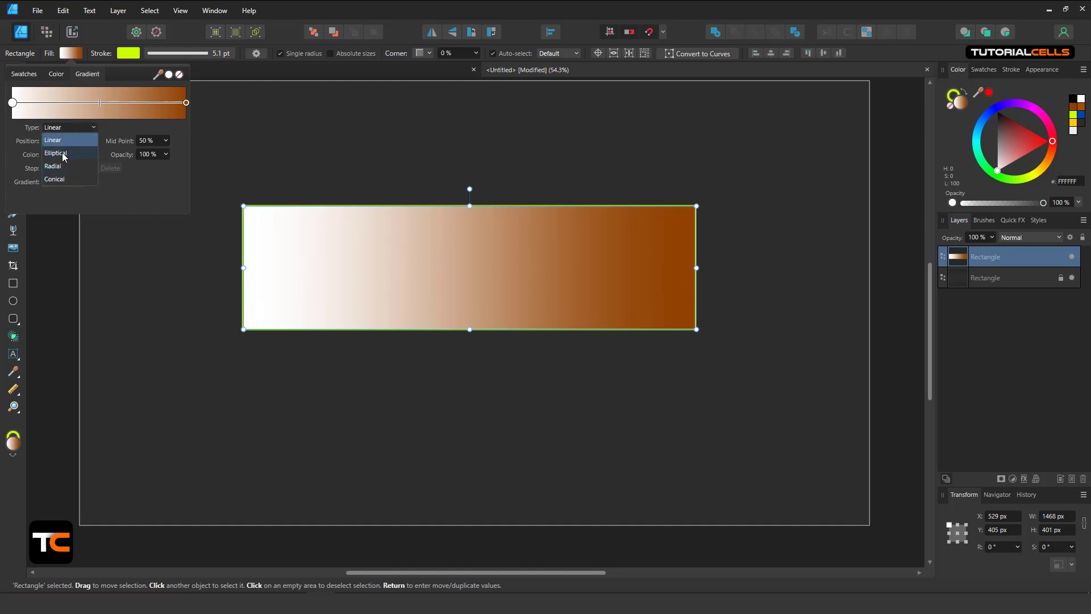
click(63, 152)
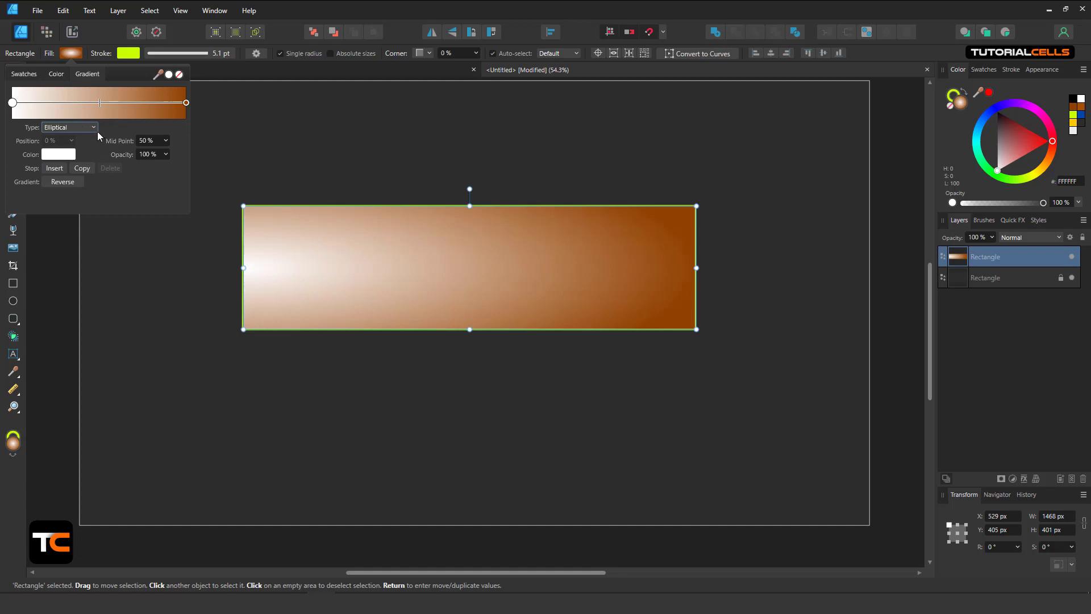
click(96, 129)
click(74, 165)
click(76, 130)
click(78, 142)
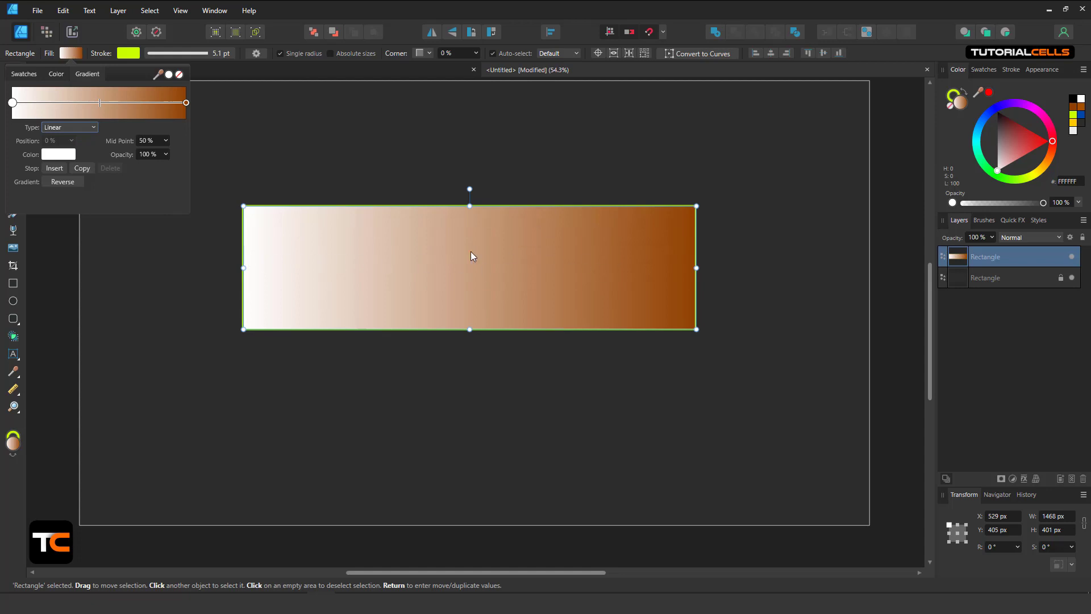
Replace the rectangle's gradient fill with a solid red and deselect the rectangle
click(51, 74)
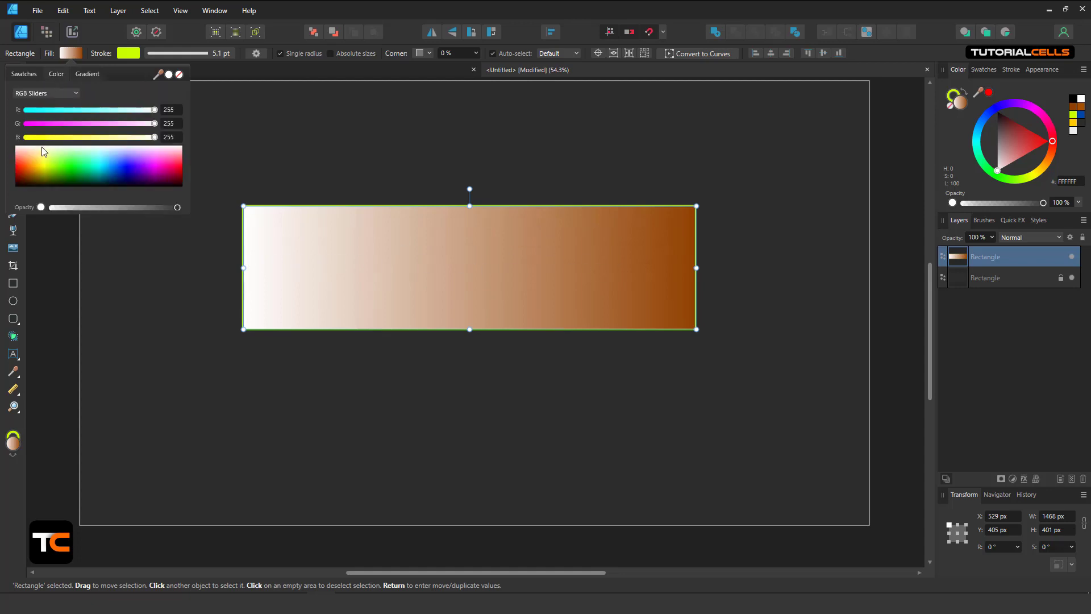
drag(34, 154, 9, 177)
click(216, 95)
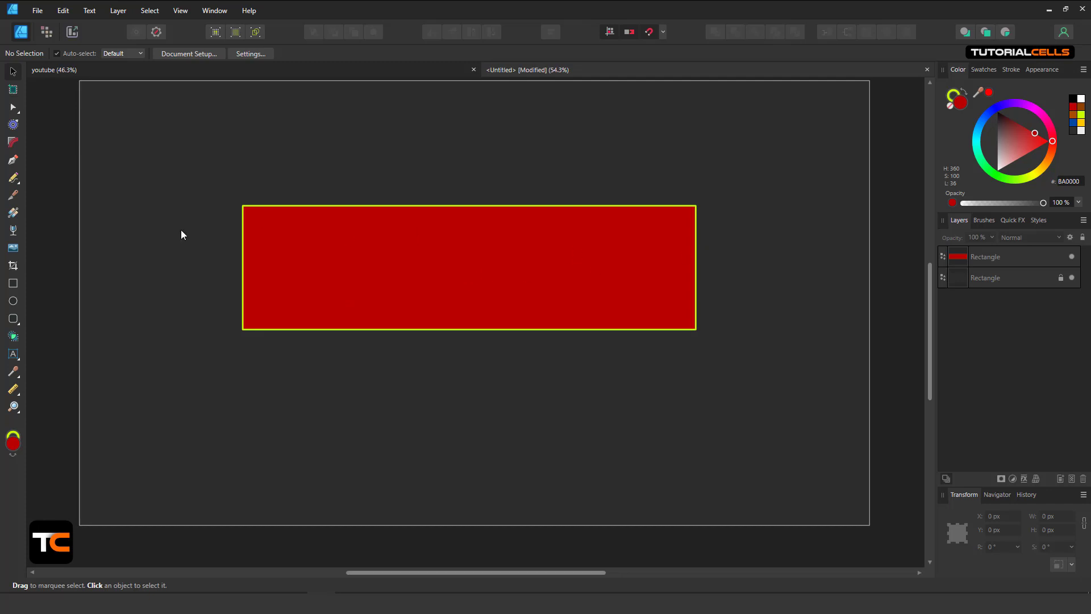
Apply a horizontal linear gradient to the red rectangle with the Fill Tool, pulling its end points closer together around the middle
click(14, 213)
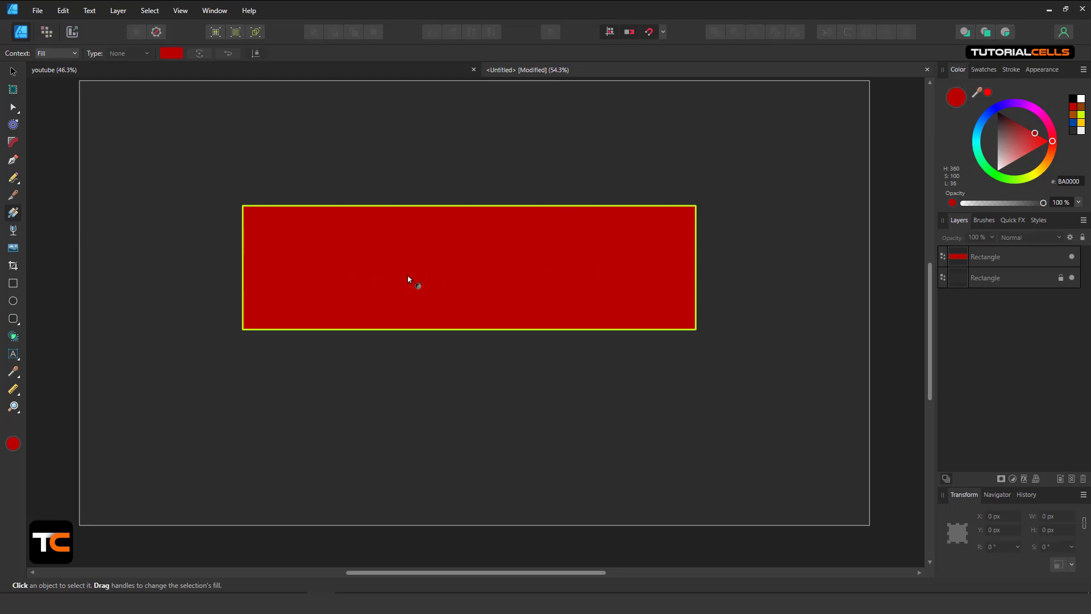
click(394, 283)
mouse_move(370, 279)
mouse_down()
mouse_move(552, 284)
mouse_move(611, 268)
mouse_move(645, 277)
mouse_up()
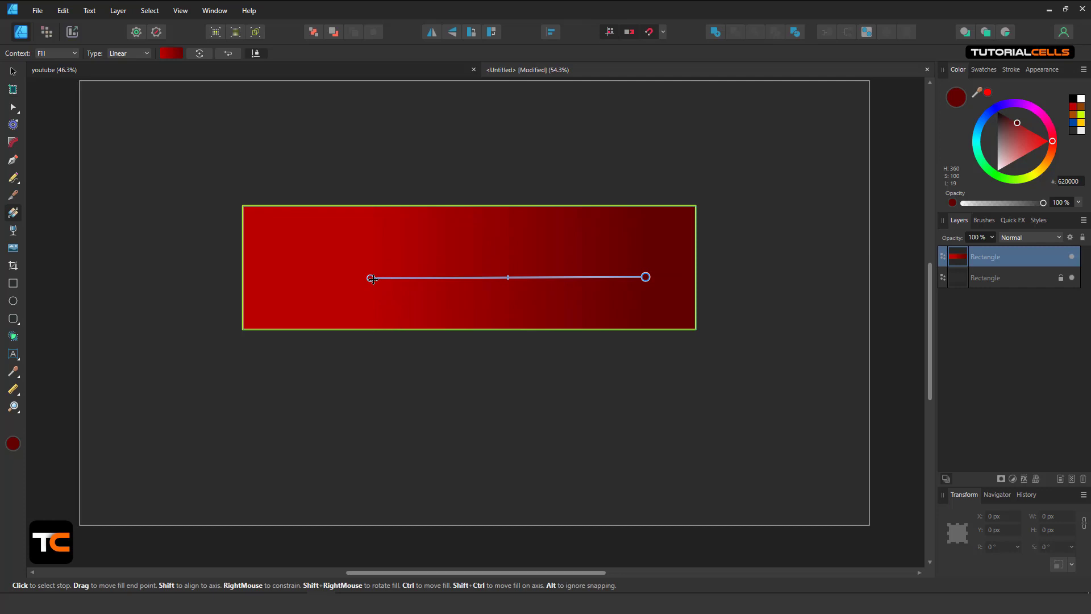
mouse_move(370, 278)
mouse_down()
mouse_move(366, 244)
mouse_move(383, 280)
mouse_up()
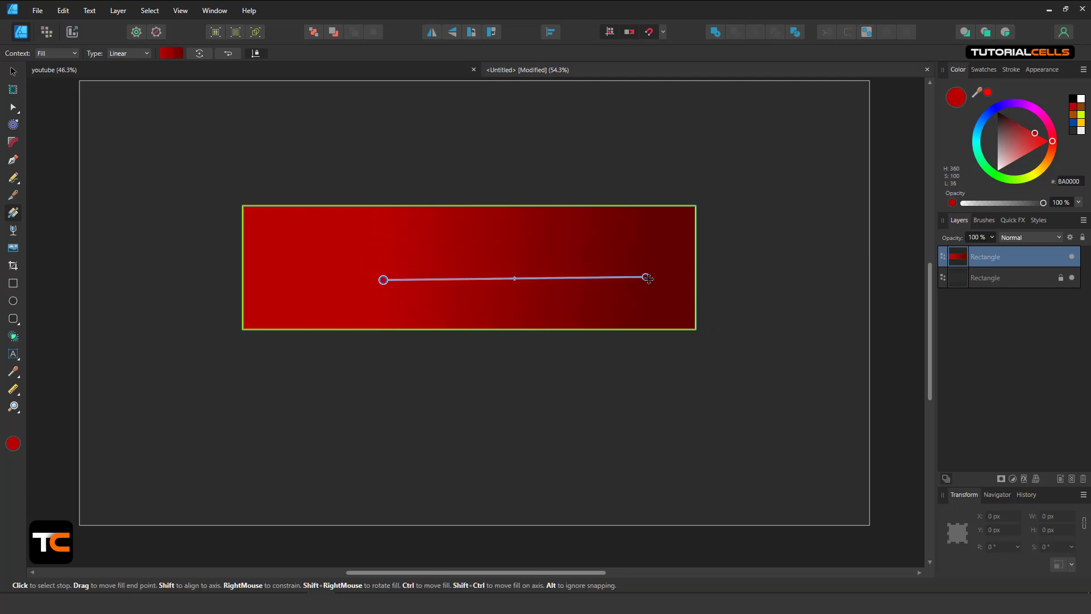
drag(645, 277, 524, 279)
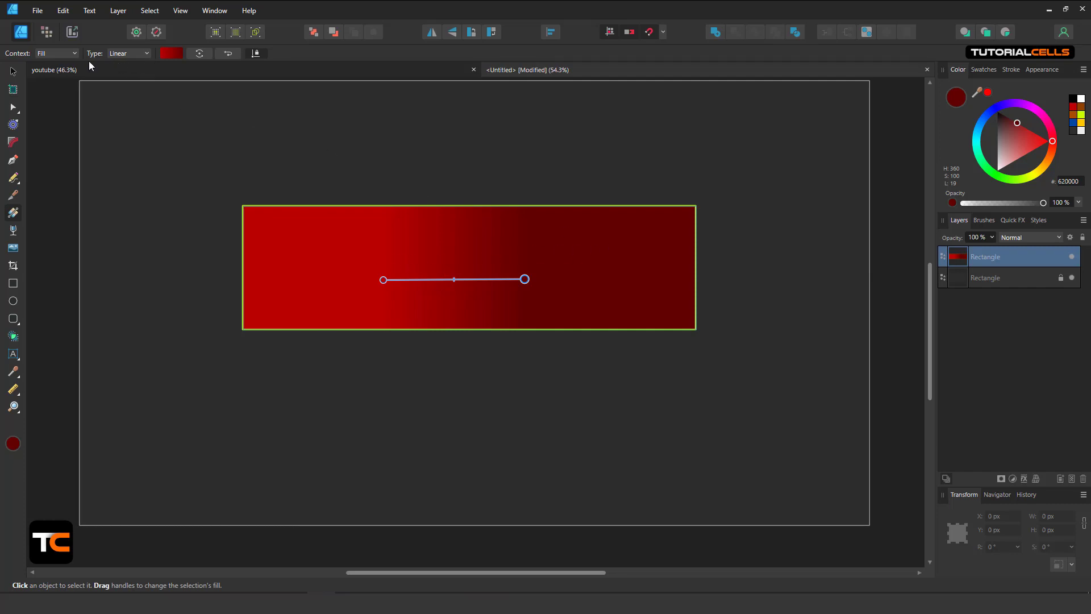
Widen the rectangle's stroke to about 42.5 pt and recolor the fill gradient's end stop to dark teal
click(73, 56)
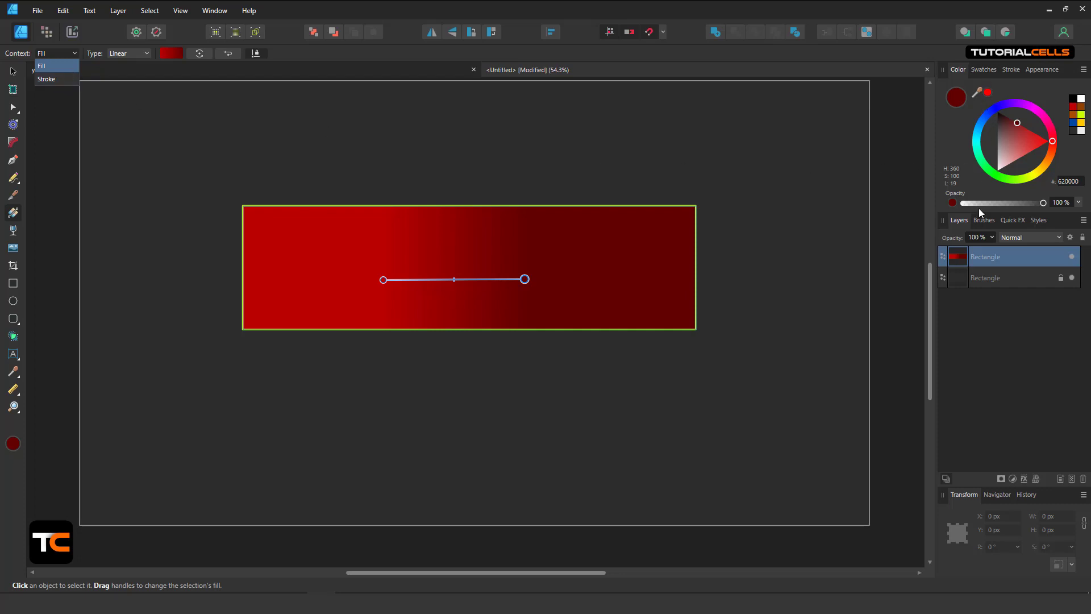
double_click(973, 253)
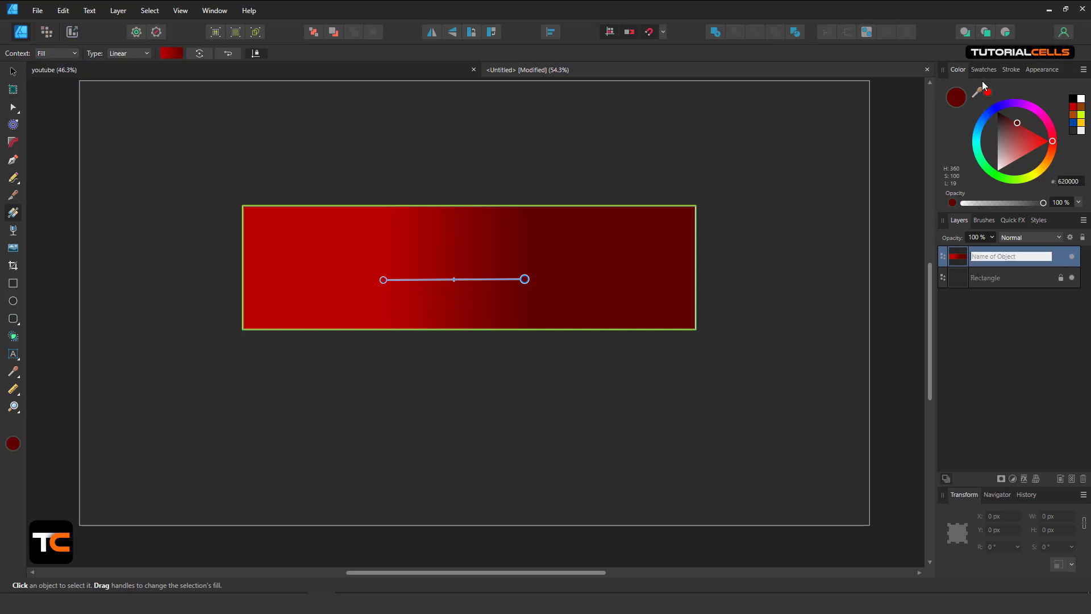
click(1005, 70)
drag(994, 105, 1038, 106)
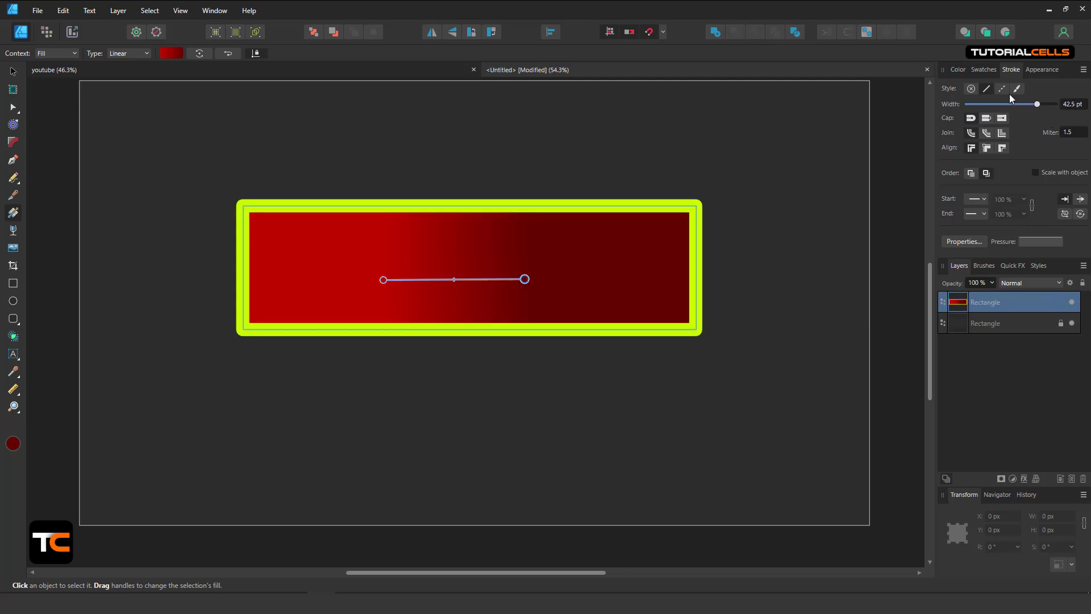
click(958, 70)
drag(986, 140, 973, 135)
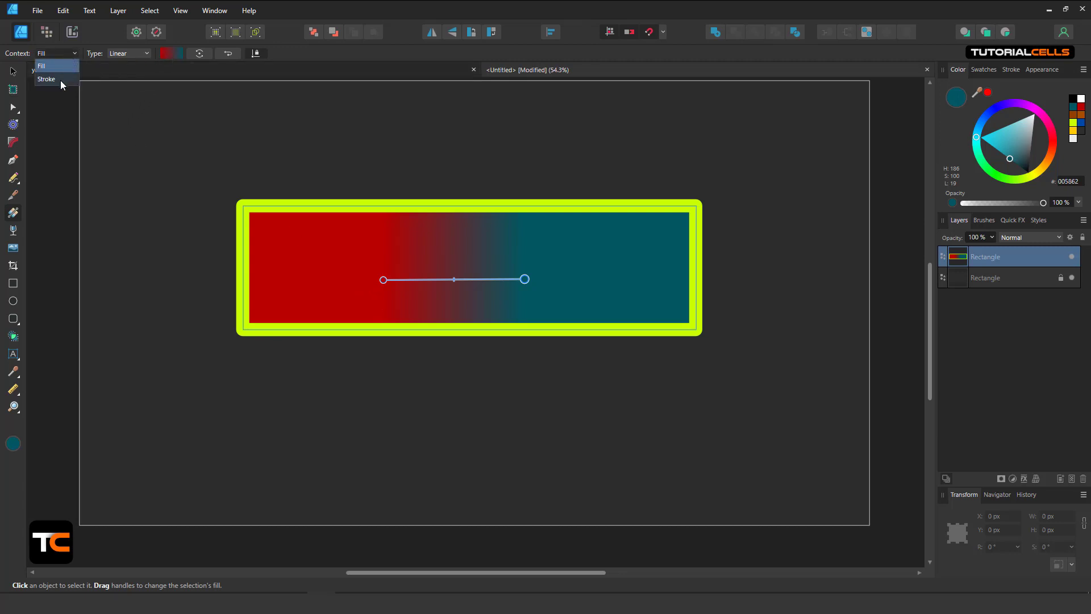
Switch the Fill Tool context to Stroke and recolor the rectangle's solid stroke to blue-violet (583EFF)
click(60, 80)
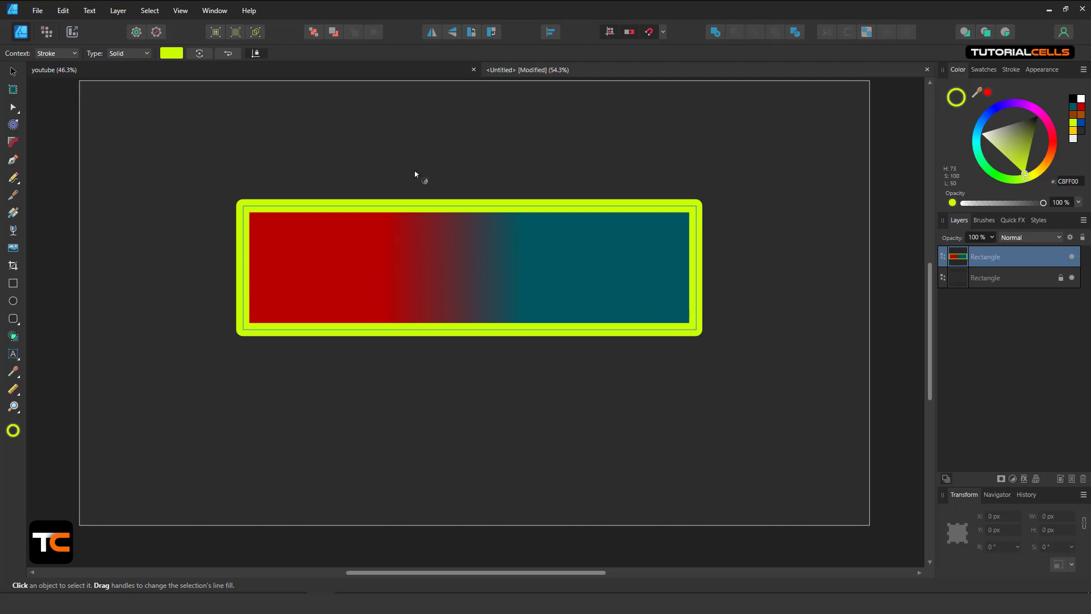
click(171, 52)
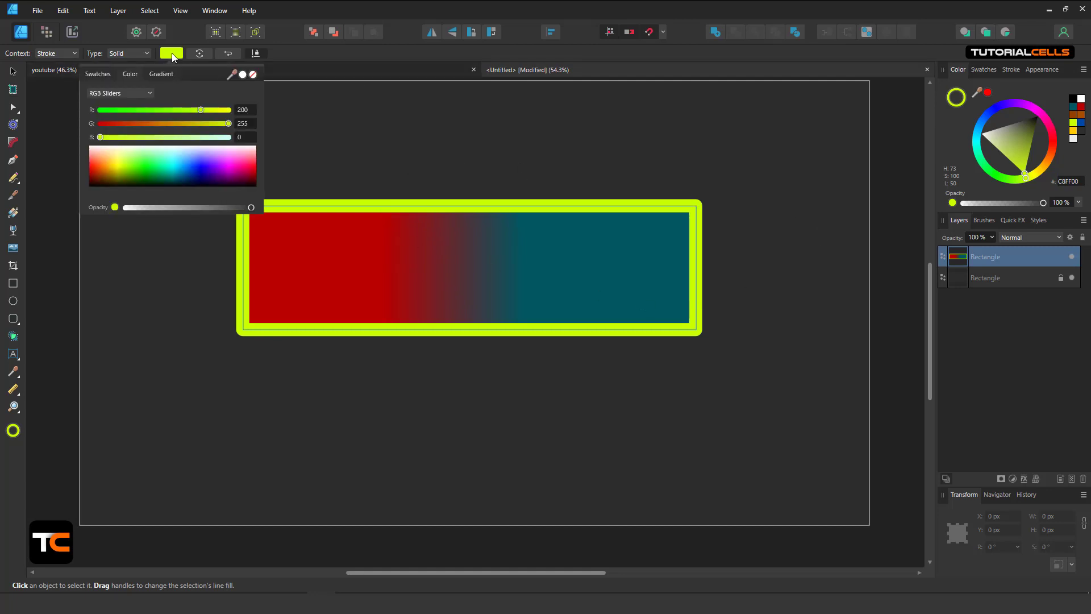
drag(172, 165, 205, 162)
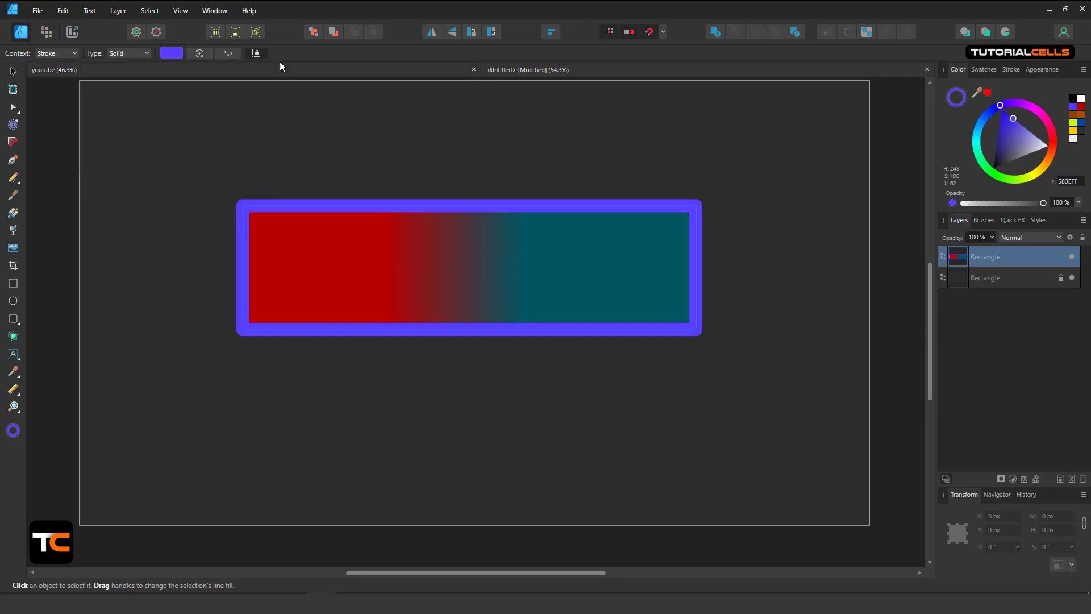
Change the blue-violet stroke to a Linear gradient and move its start point inside the rectangle, near the lower-left corner
click(140, 55)
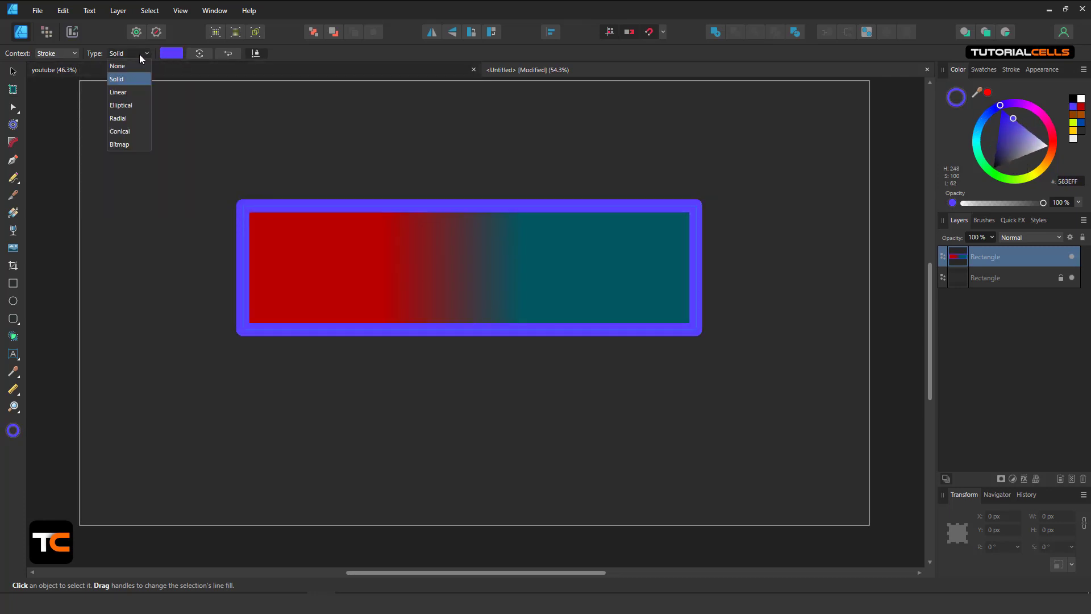
click(133, 94)
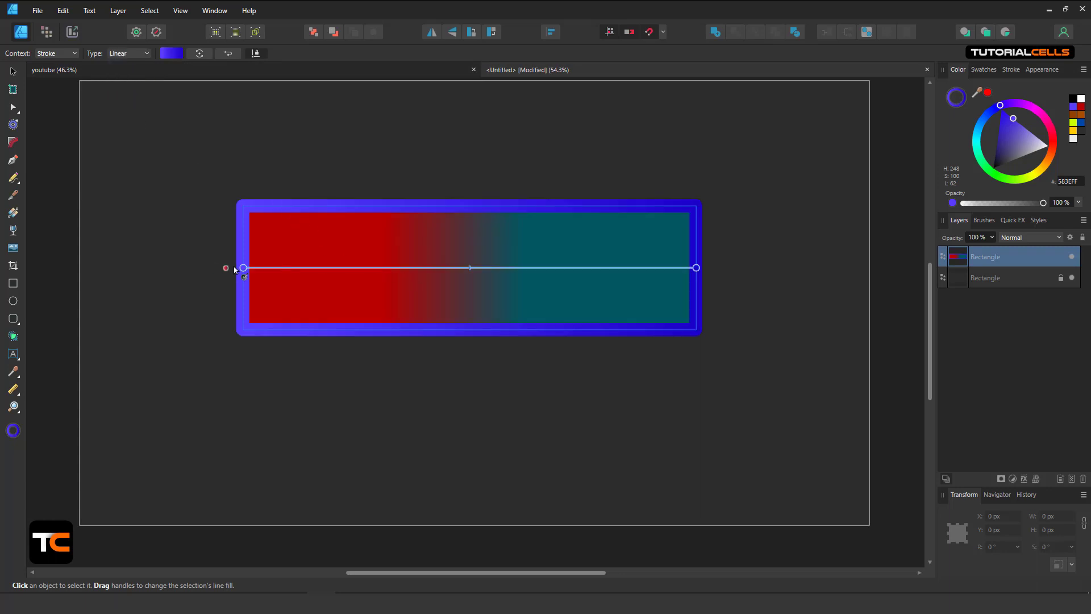
mouse_move(243, 268)
mouse_down()
mouse_move(257, 166)
mouse_move(550, 114)
mouse_move(786, 241)
mouse_move(697, 397)
mouse_move(288, 349)
mouse_move(266, 315)
mouse_up()
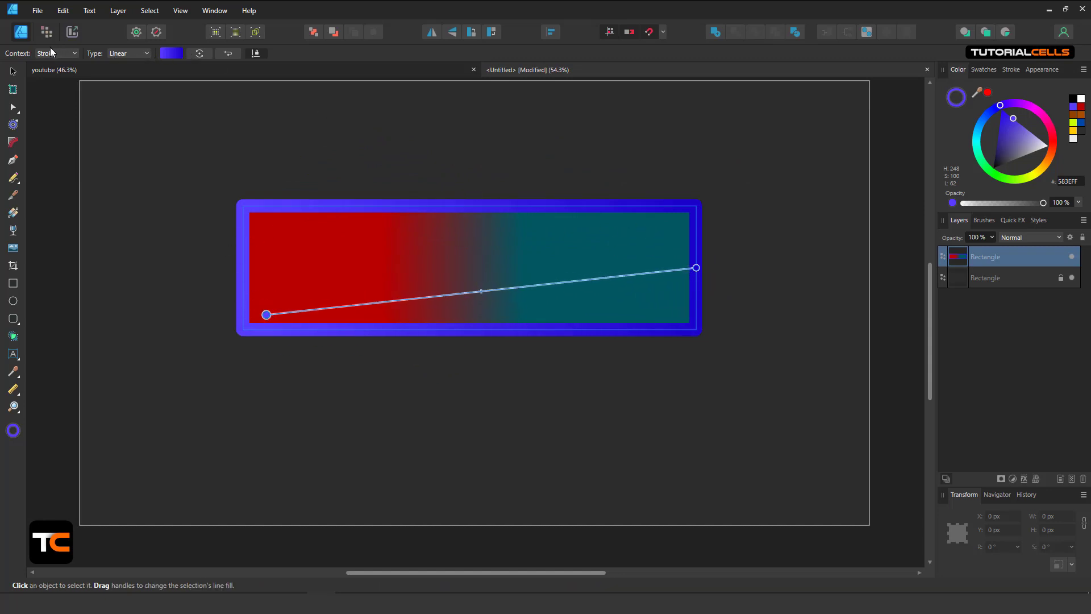
Set the rectangle's stroke type back to Solid, and then to None
click(119, 54)
click(119, 54)
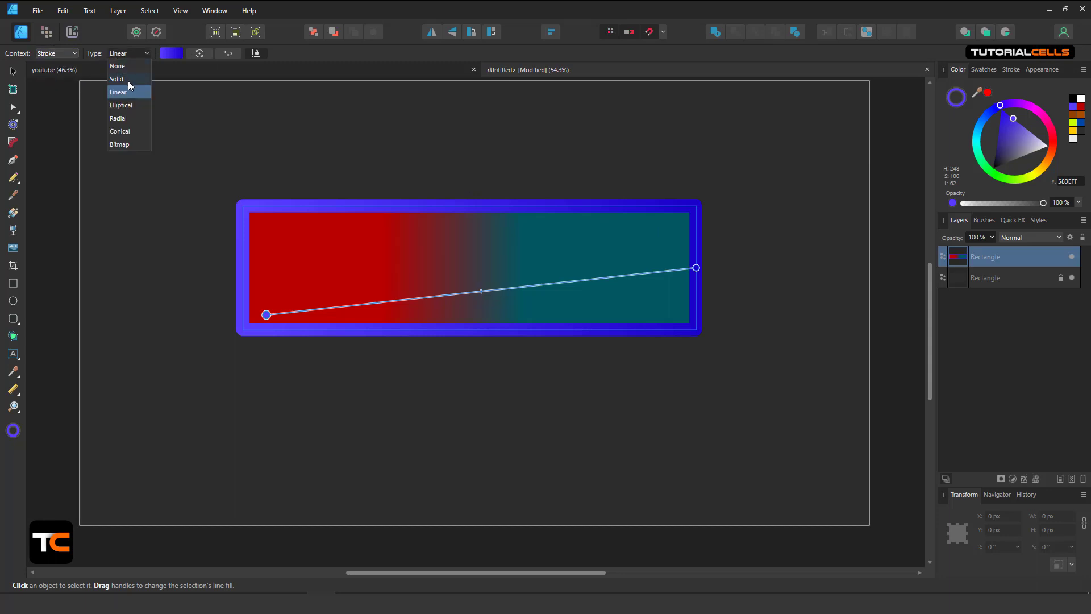
click(117, 79)
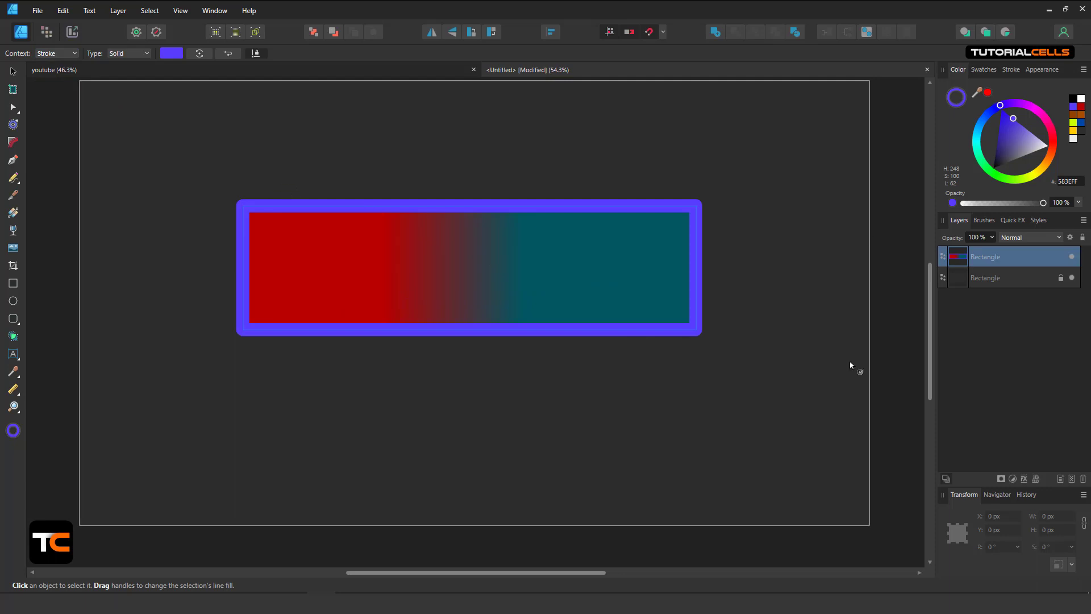
click(128, 53)
click(134, 69)
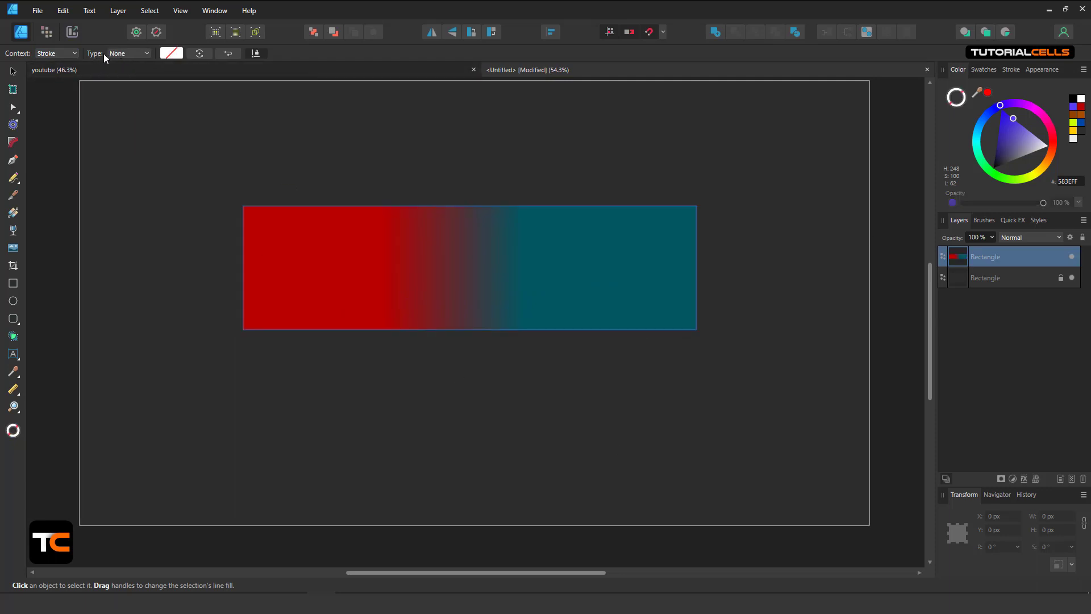
Apply a Linear gradient from white to grey to the stroke and shift its start point inward from the rectangle's left edge
click(126, 52)
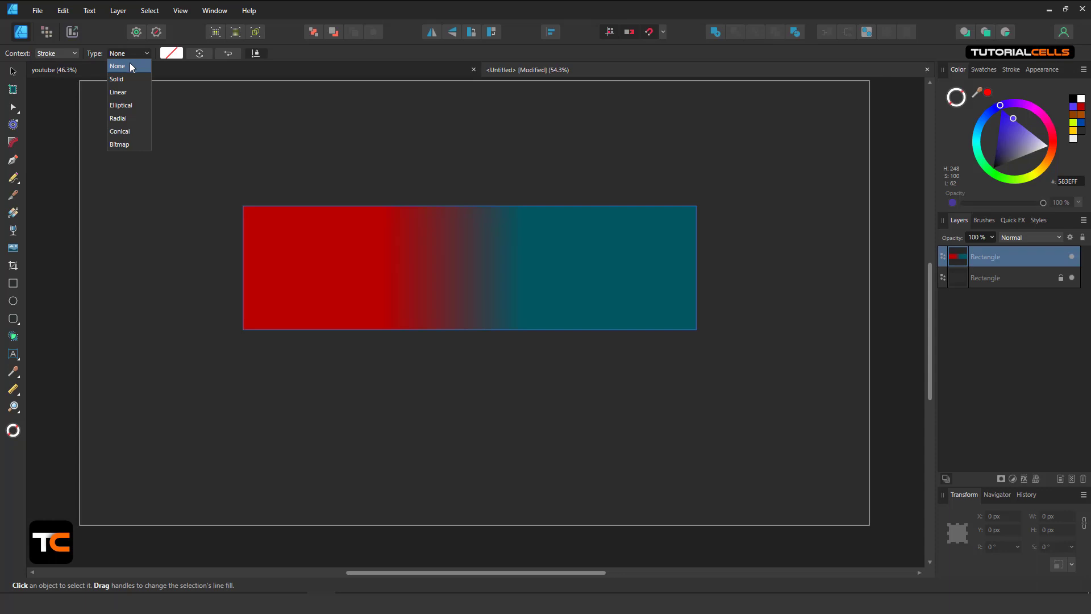
click(118, 92)
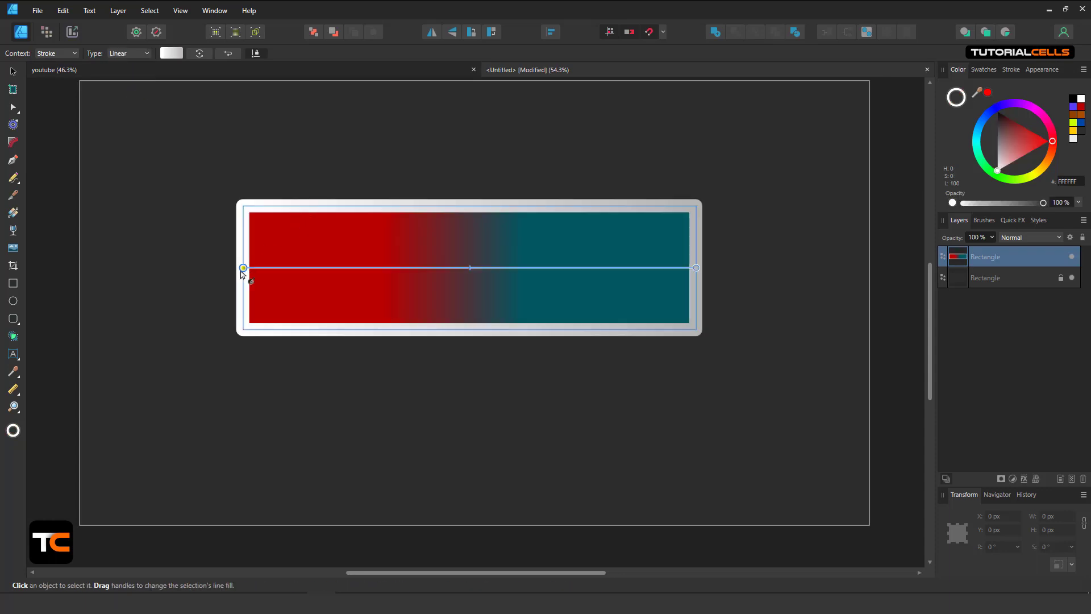
drag(243, 272, 307, 282)
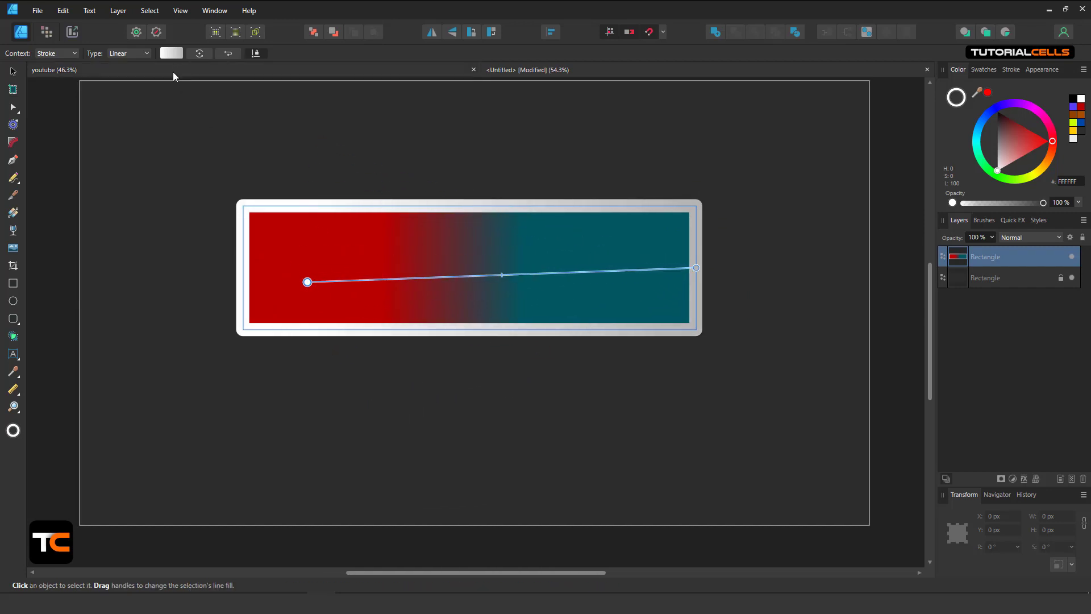
Switch the context to Fill and move the red start point of the fill gradient closer to the rectangle's left edge
click(62, 50)
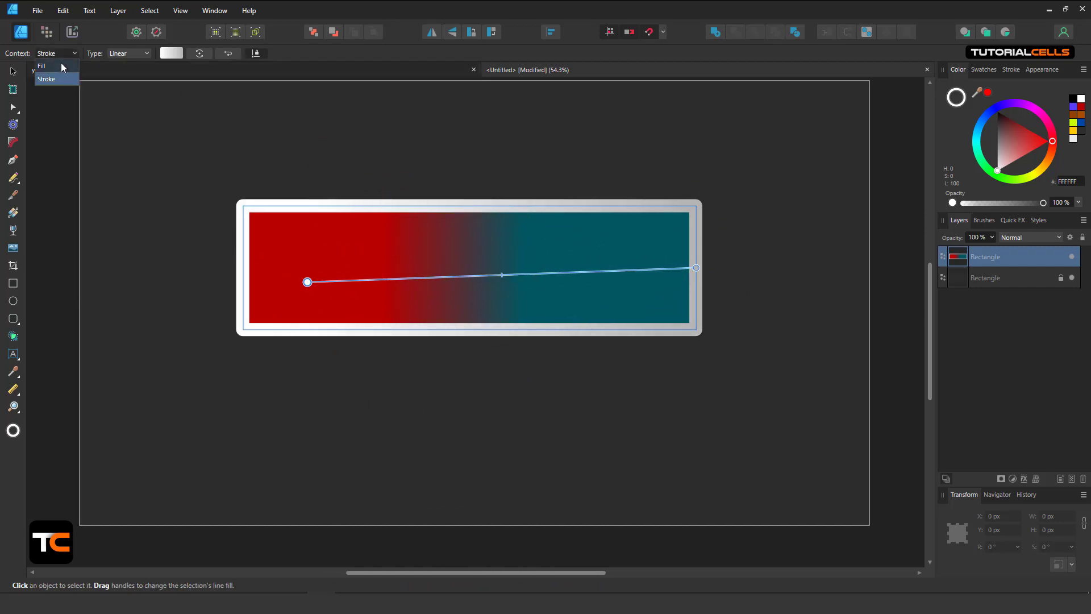
click(60, 66)
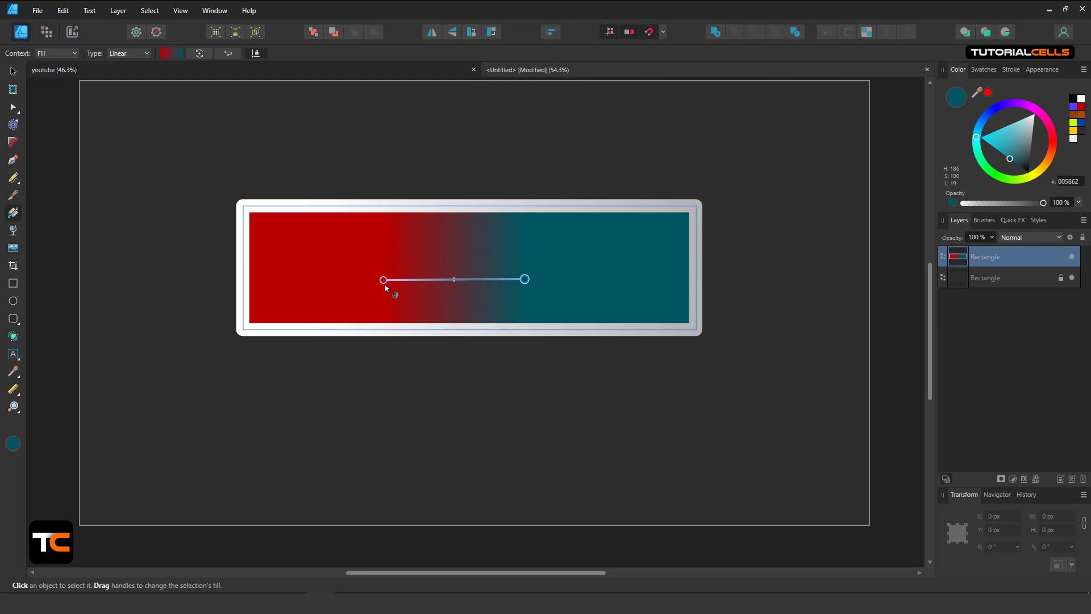
drag(377, 277, 459, 392)
drag(366, 343, 299, 276)
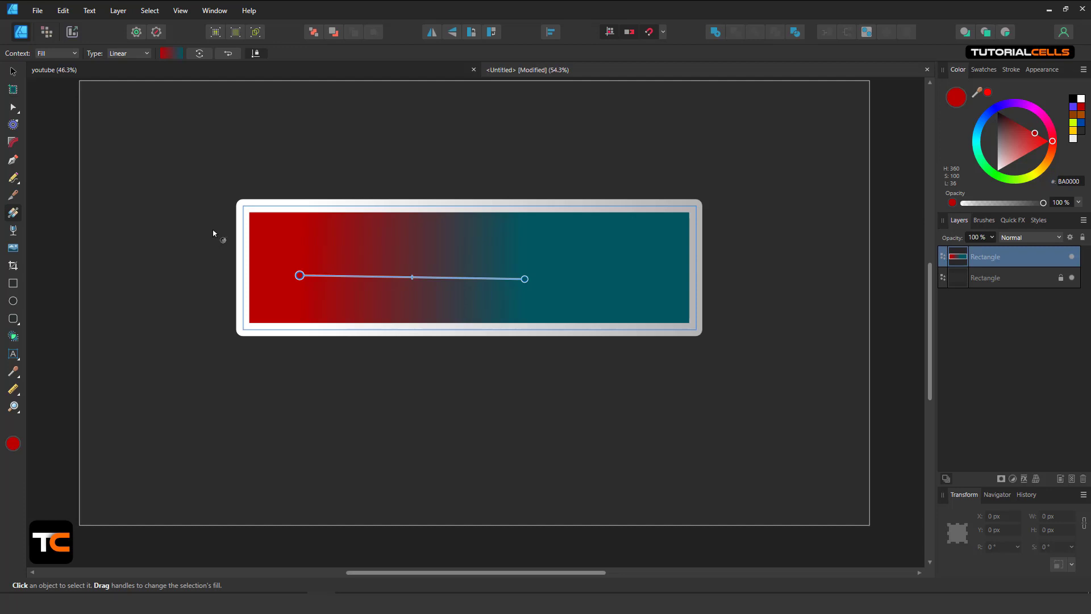
Return to the Move Tool and remove the rectangle's stroke colour
click(13, 72)
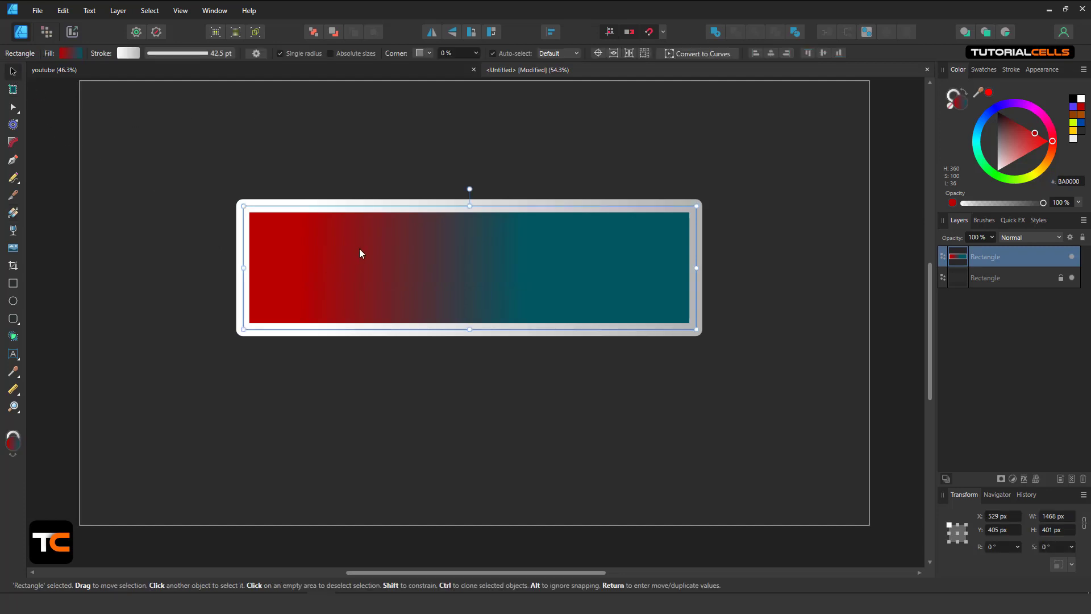
click(951, 105)
click(950, 108)
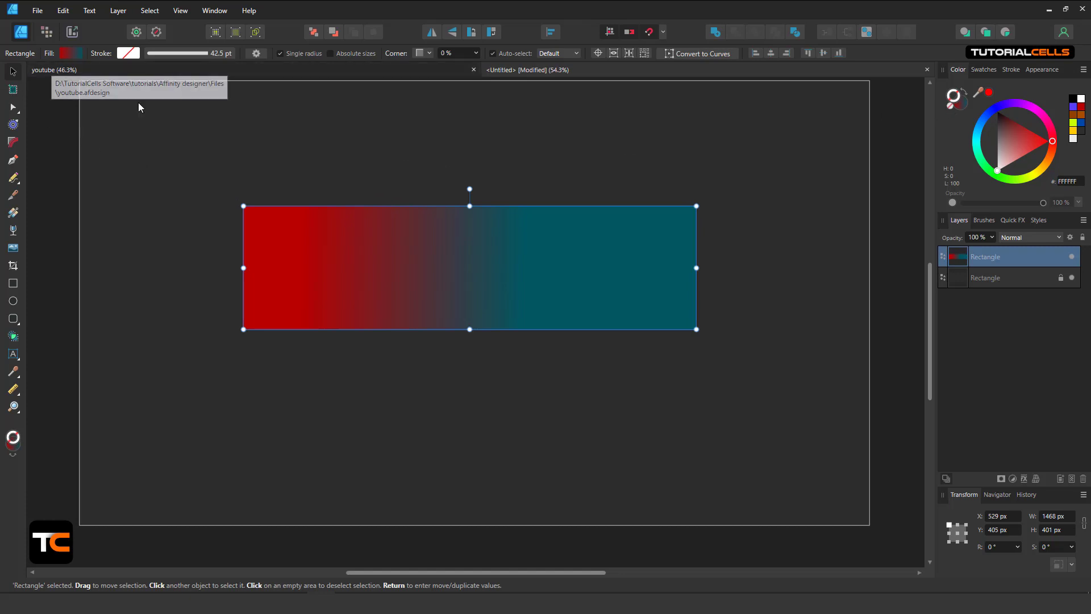
With the Fill Tool, set the rectangle's fill type to Elliptical and move the gradient's centre near the middle of the rectangle
click(14, 218)
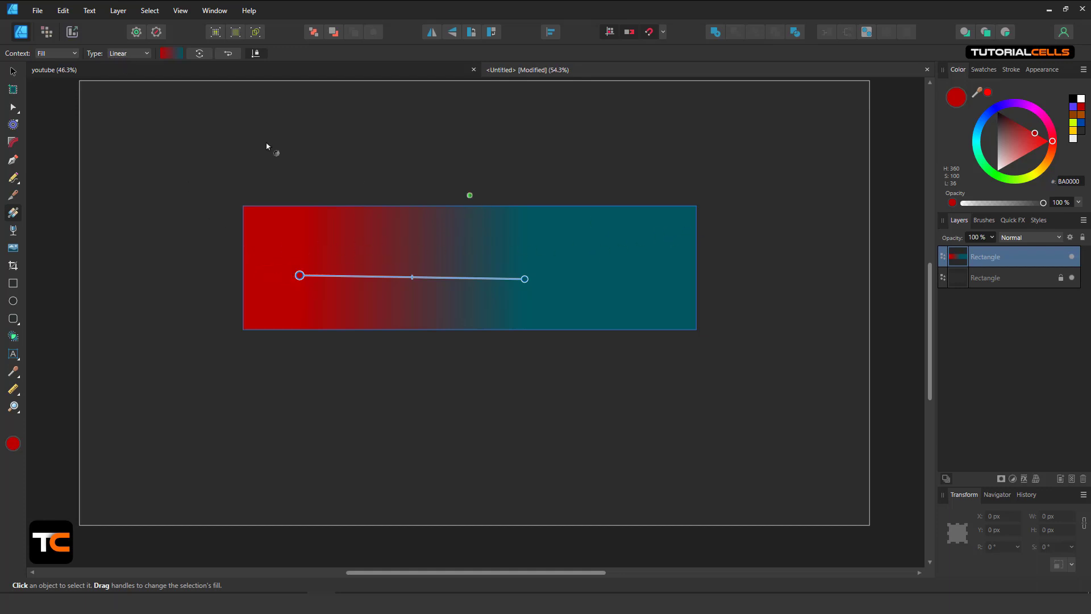
click(145, 54)
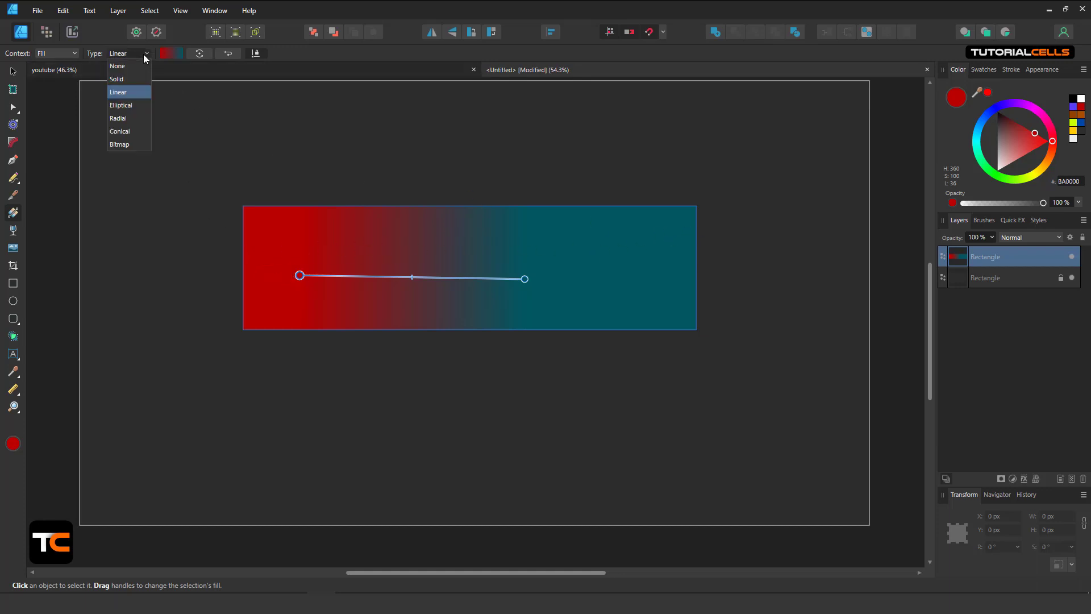
click(132, 106)
drag(299, 276, 453, 252)
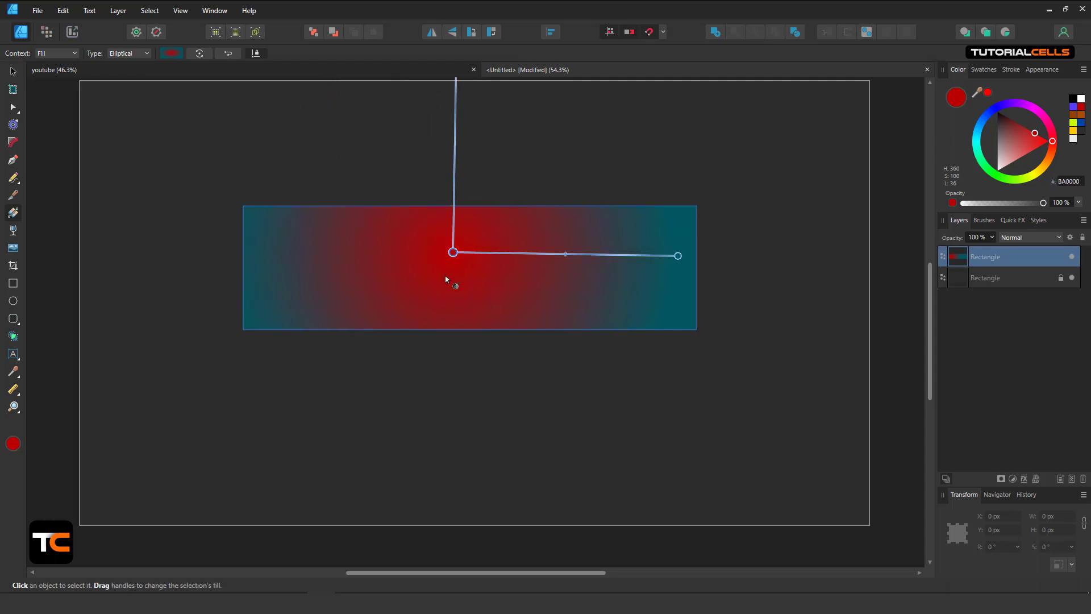
Stretch the rectangle vertically from its lower and upper edges to a height of about 967 px
key(v)
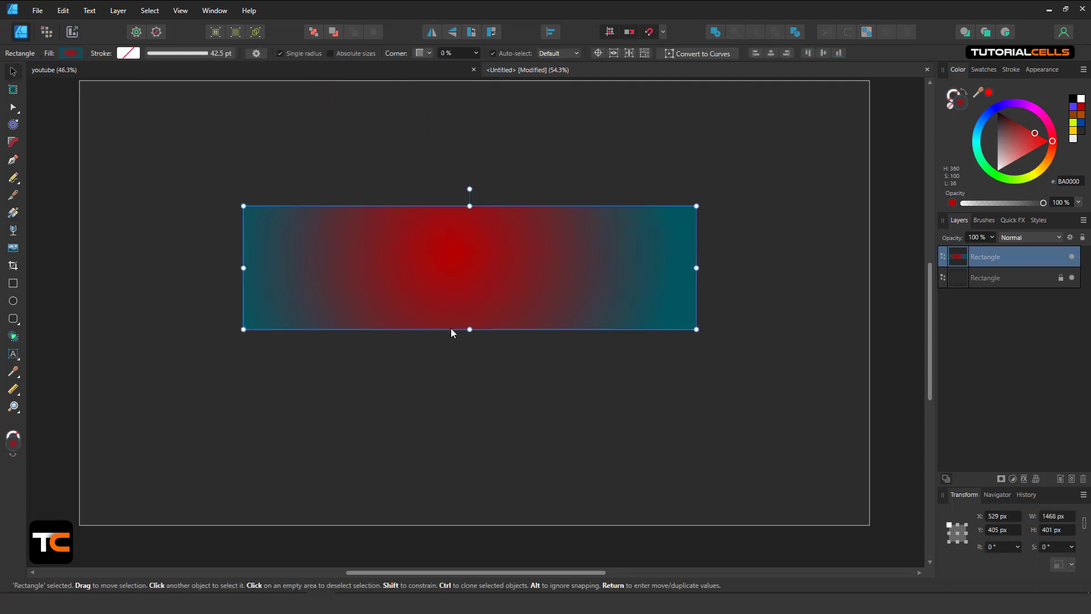
drag(470, 329, 469, 441)
drag(470, 208, 469, 124)
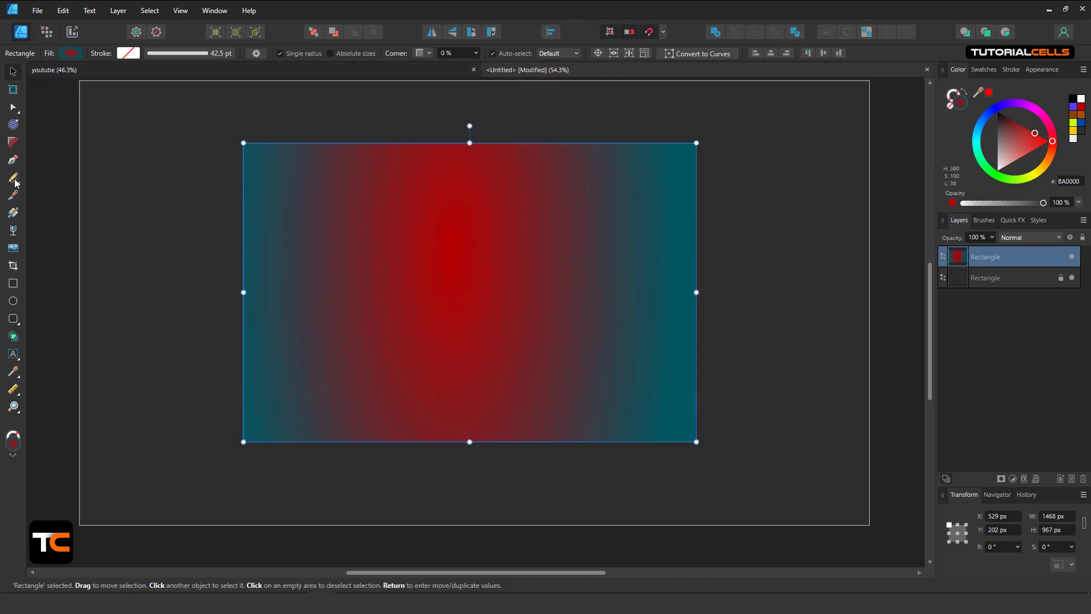
Move the elliptical gradient's red centre down in the rectangle, and shorten and tilt its upright axis with the Fill Tool
click(12, 216)
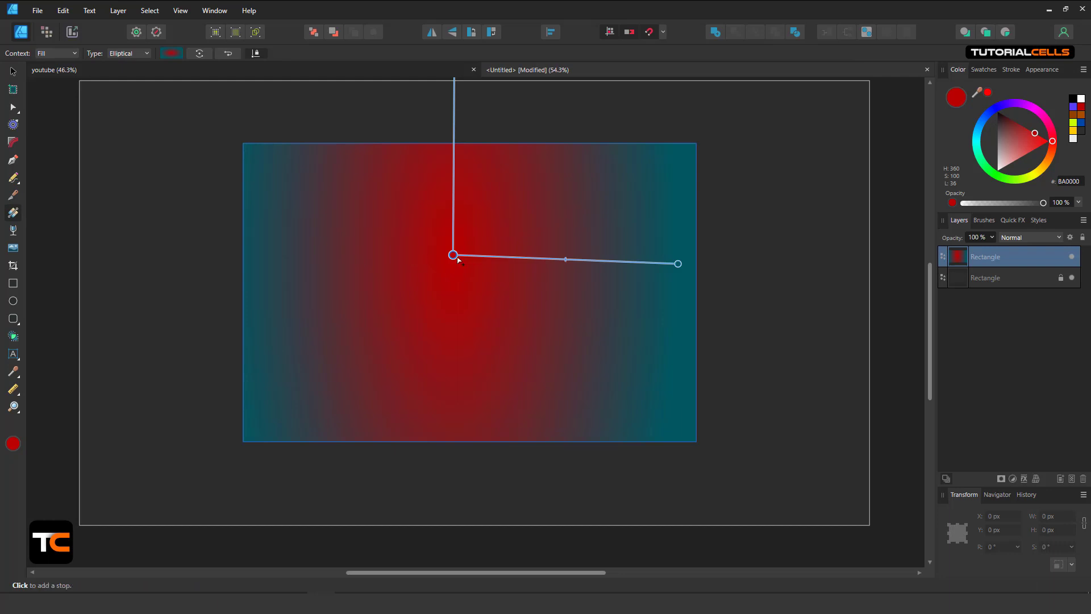
drag(454, 255, 448, 341)
scroll(443, 281, down, 2)
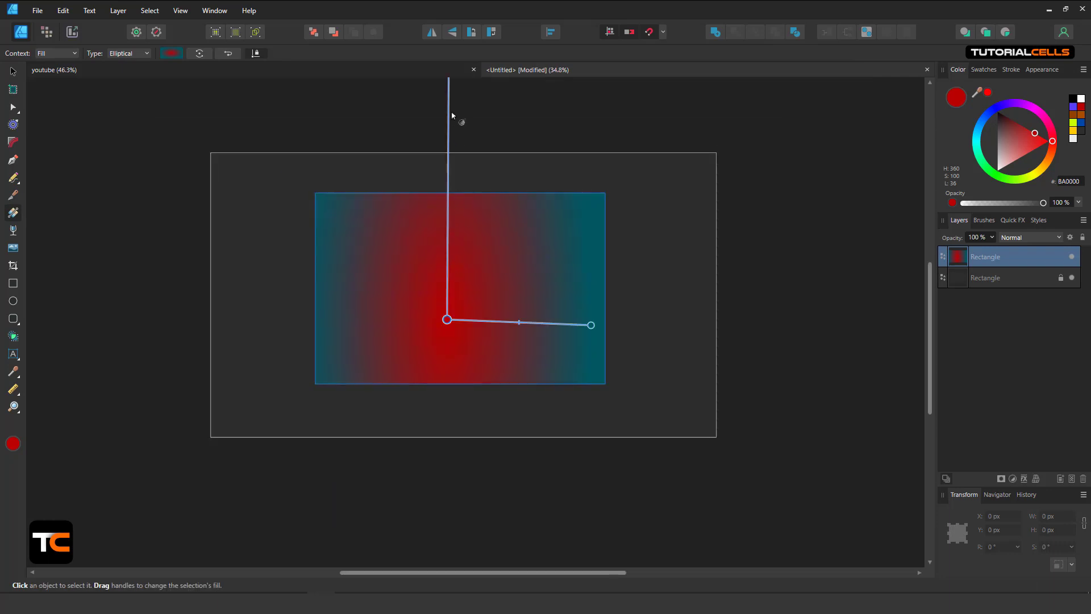
scroll(453, 128, down, 4)
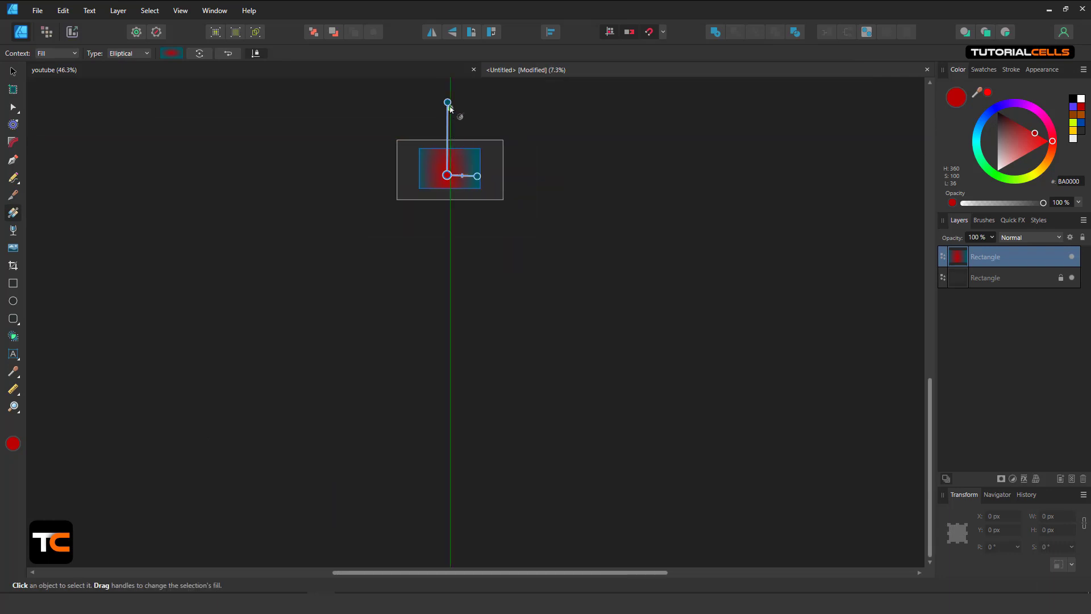
drag(448, 103, 434, 152)
scroll(440, 166, up, 2)
scroll(454, 177, up, 4)
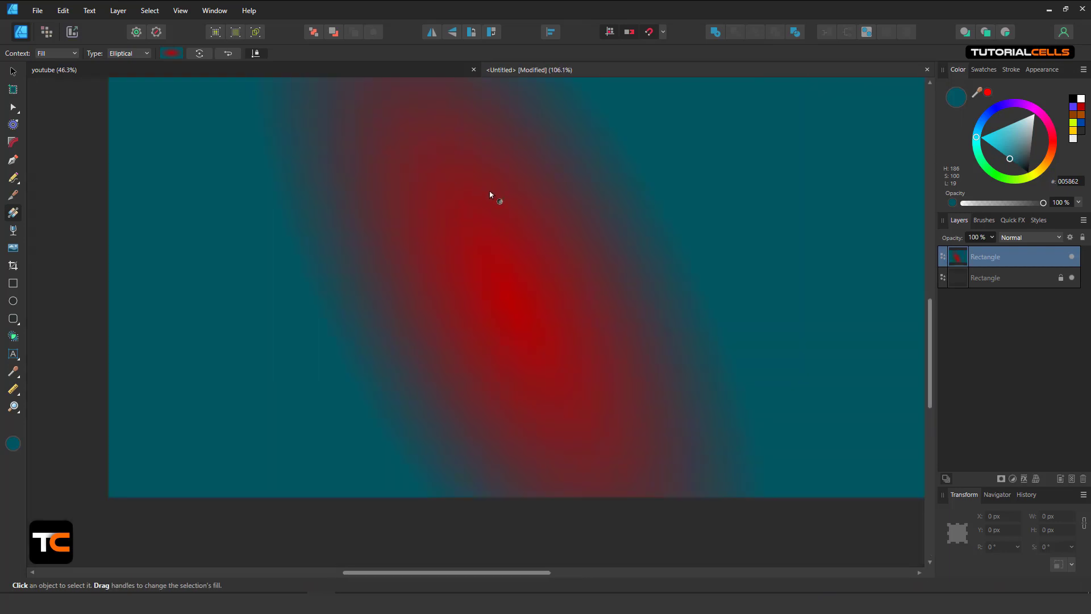
Adjust the gradient midpoint and move the teal end point of the short axis farther up to widen and rotate the ellipse
scroll(511, 210, down, 2)
drag(556, 236, 584, 216)
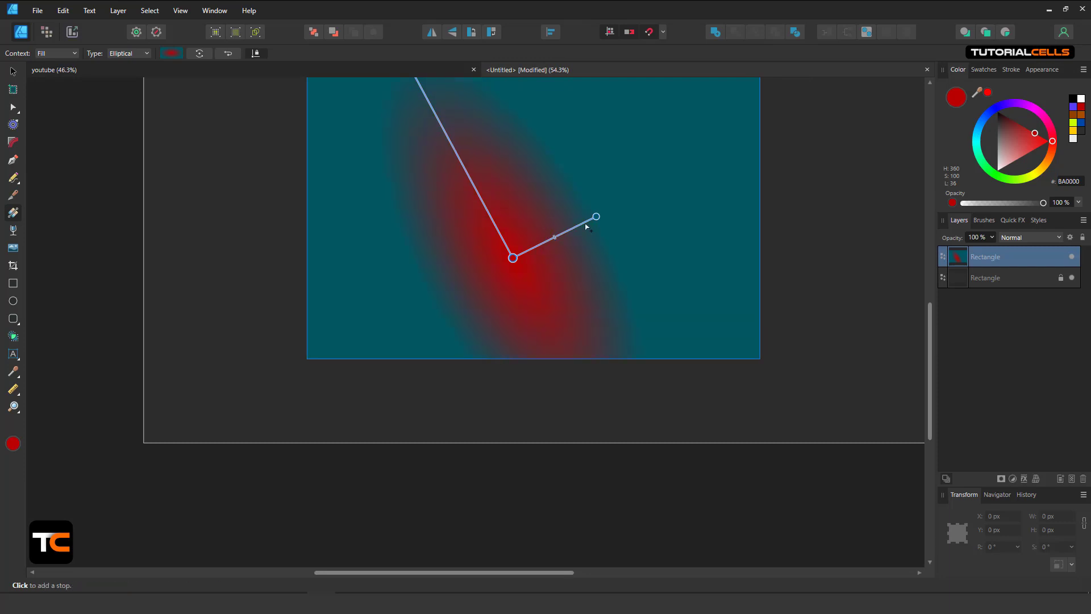
drag(597, 215, 609, 166)
Change the fill type to Radial and move the red centre to the middle of the rectangle
click(122, 54)
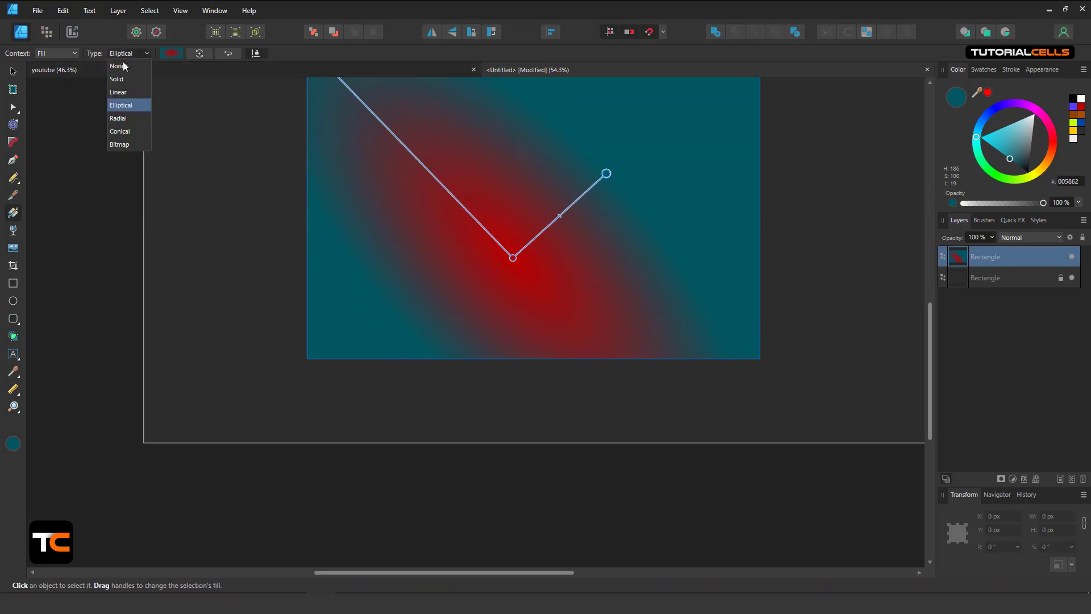
click(138, 119)
drag(514, 255, 530, 210)
scroll(471, 229, down, 3)
scroll(471, 202, up, 2)
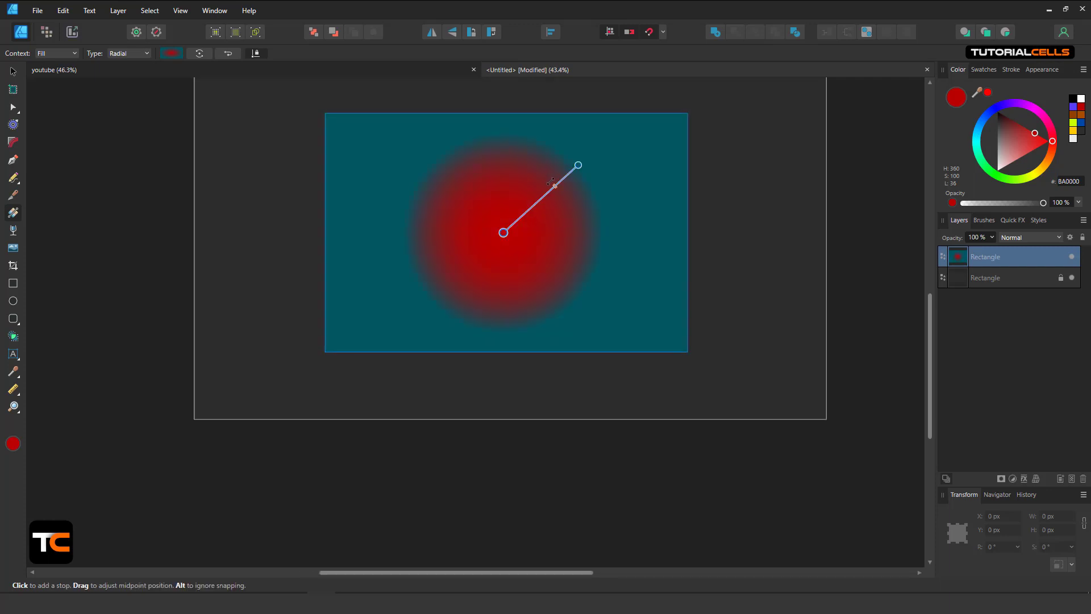
Change the fill type to Conical and rotate its end point clockwise to a slightly rising, nearly horizontal direction
click(146, 53)
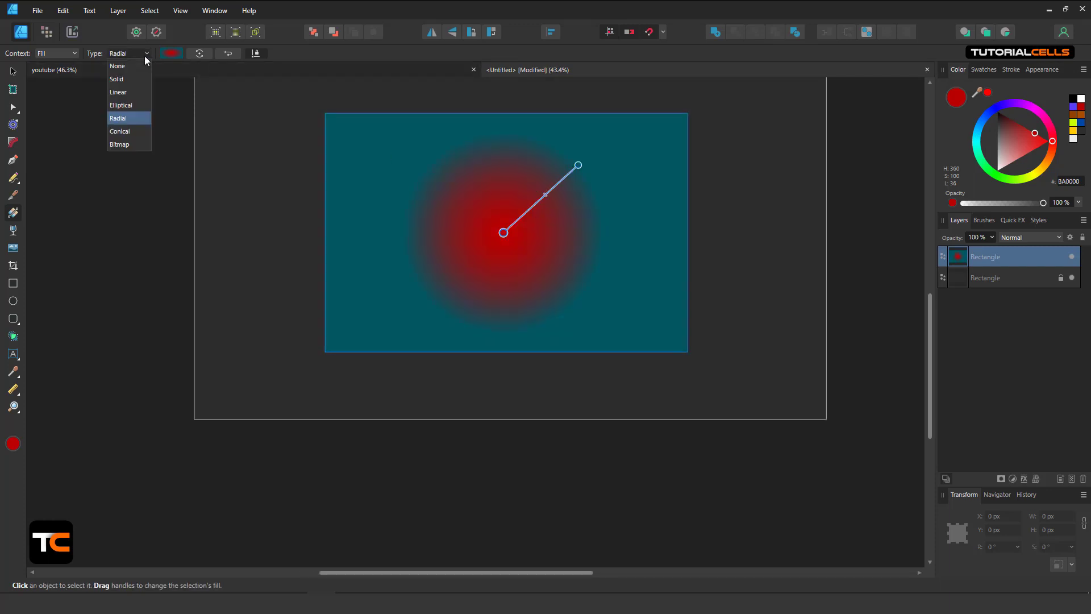
click(121, 131)
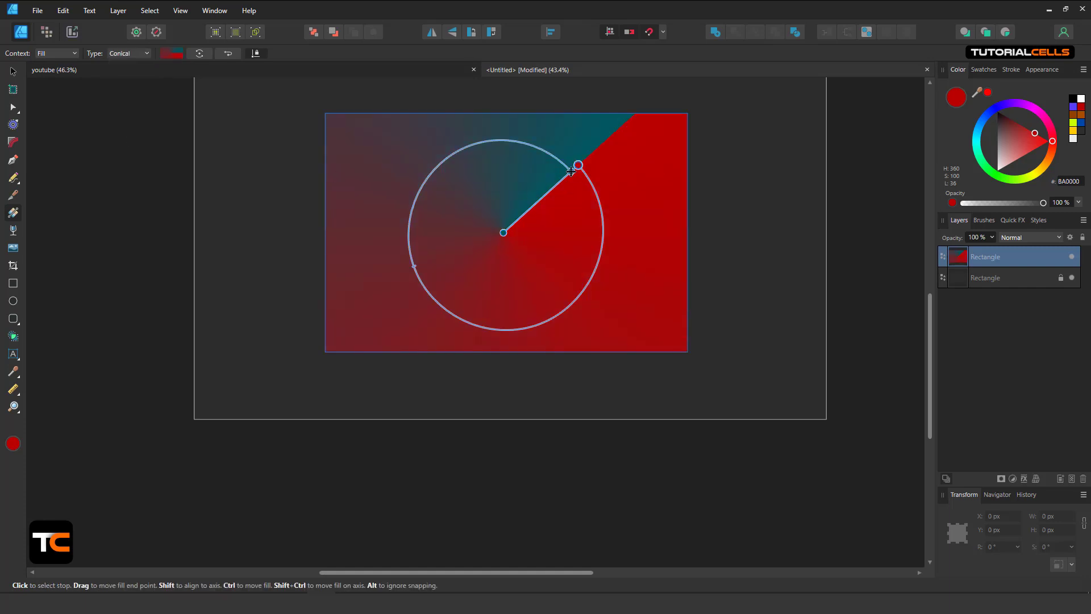
drag(571, 172, 593, 221)
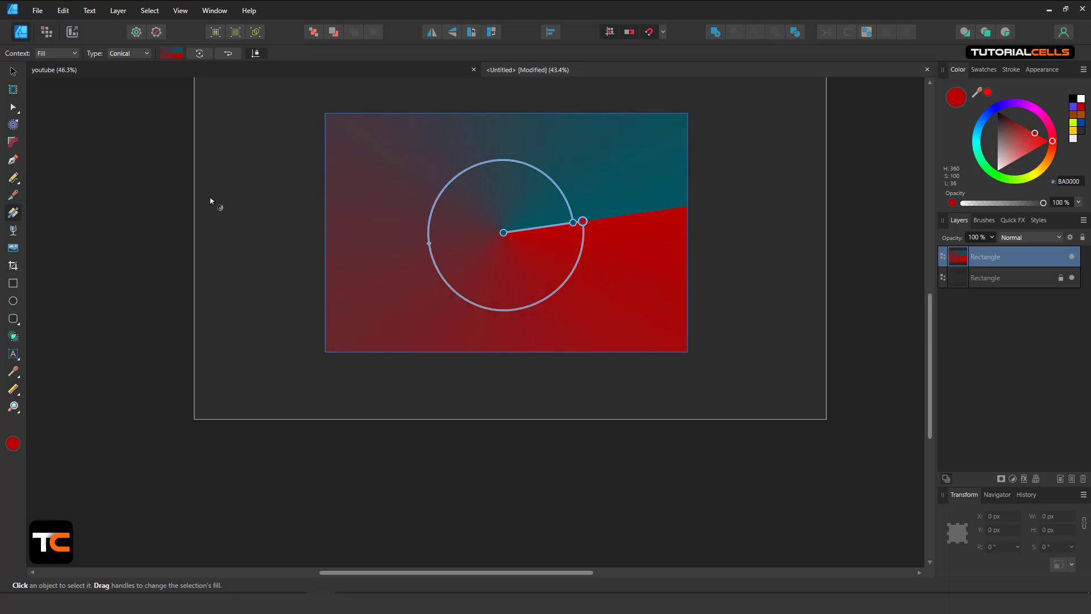
Change the fill type back to Linear and align the teal end point horizontally with the start point
click(137, 53)
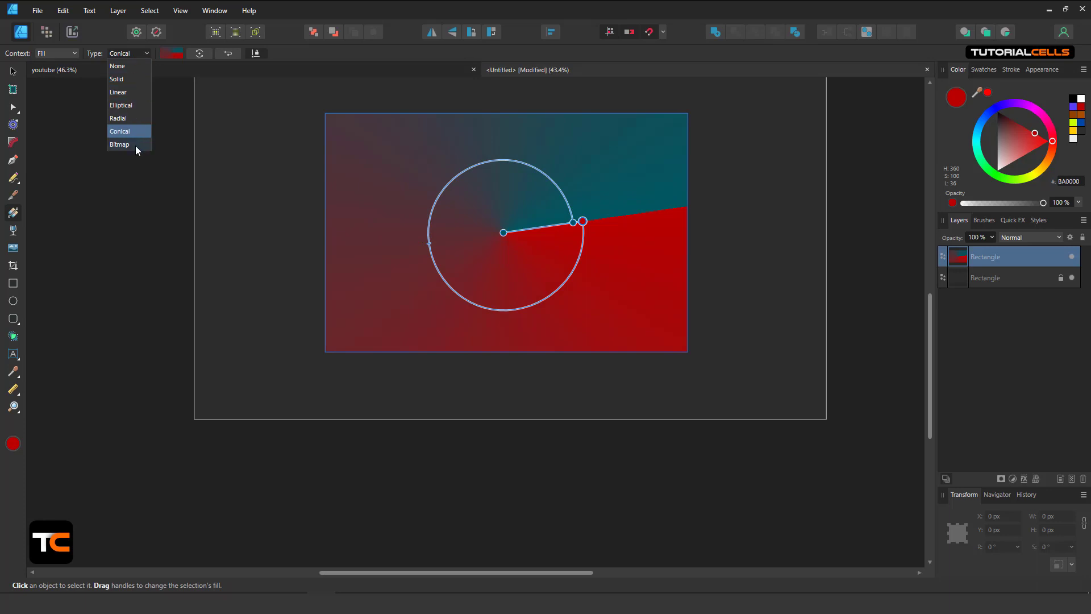
click(128, 91)
drag(583, 222, 602, 232)
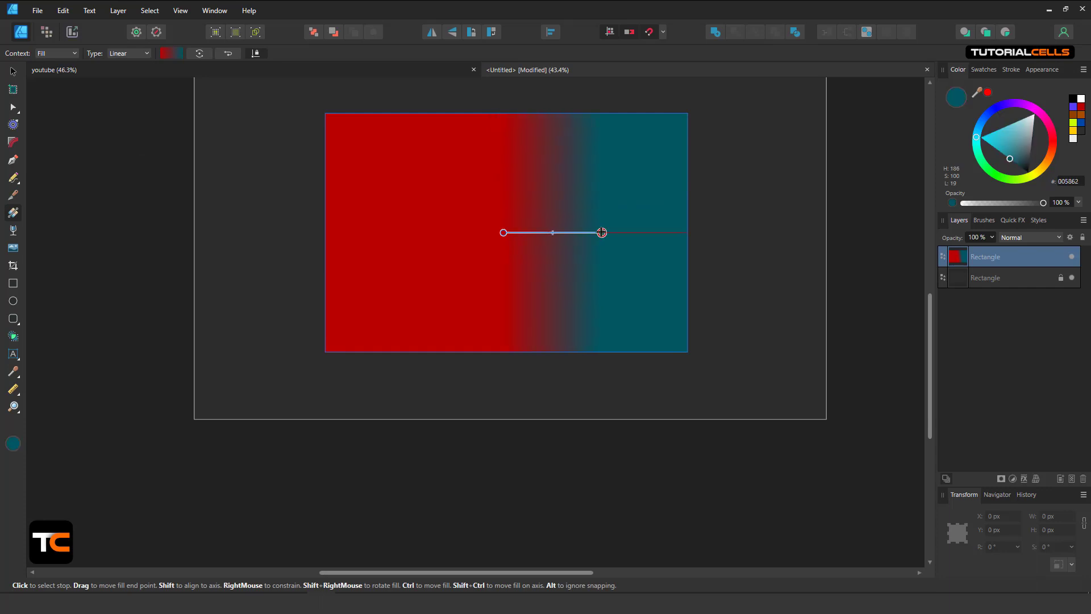
Rotate the linear gradient repeatedly in 90° turns until it runs straight down from the rectangle's centre
click(200, 54)
click(200, 54)
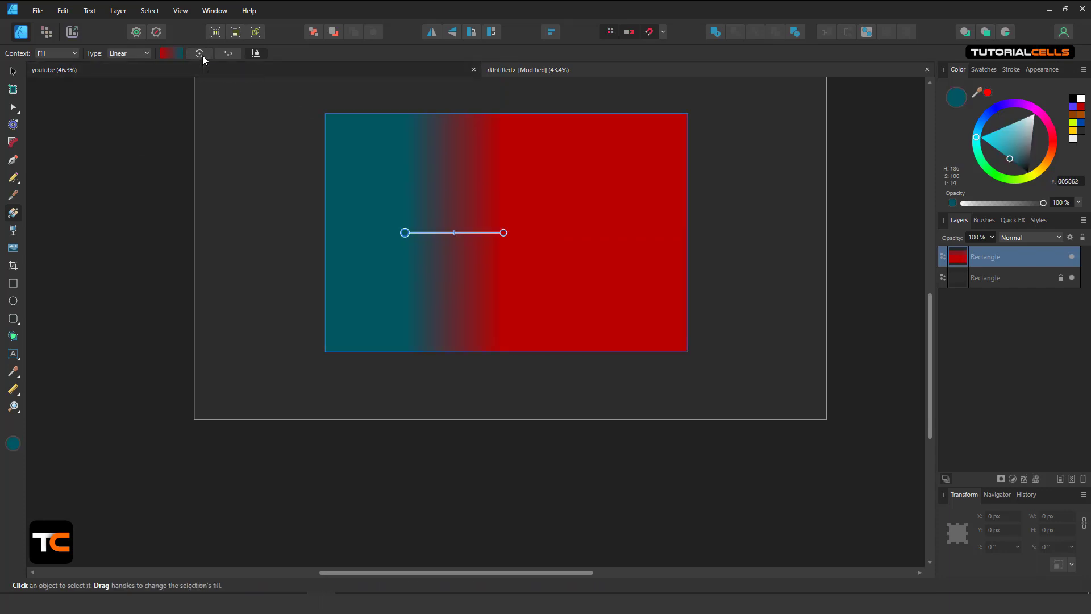
click(200, 54)
click(200, 54)
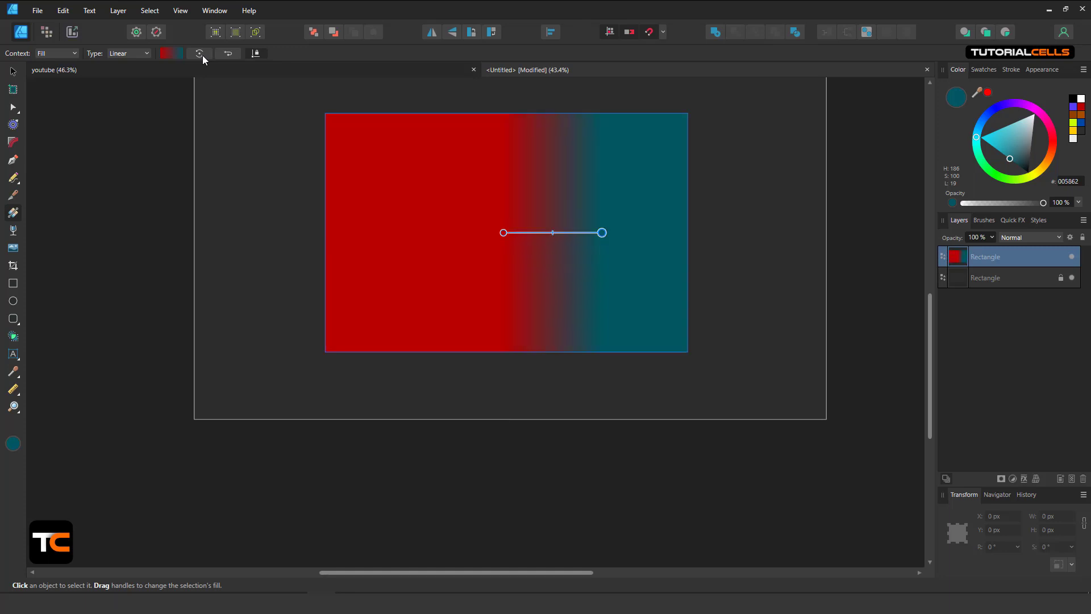
click(200, 54)
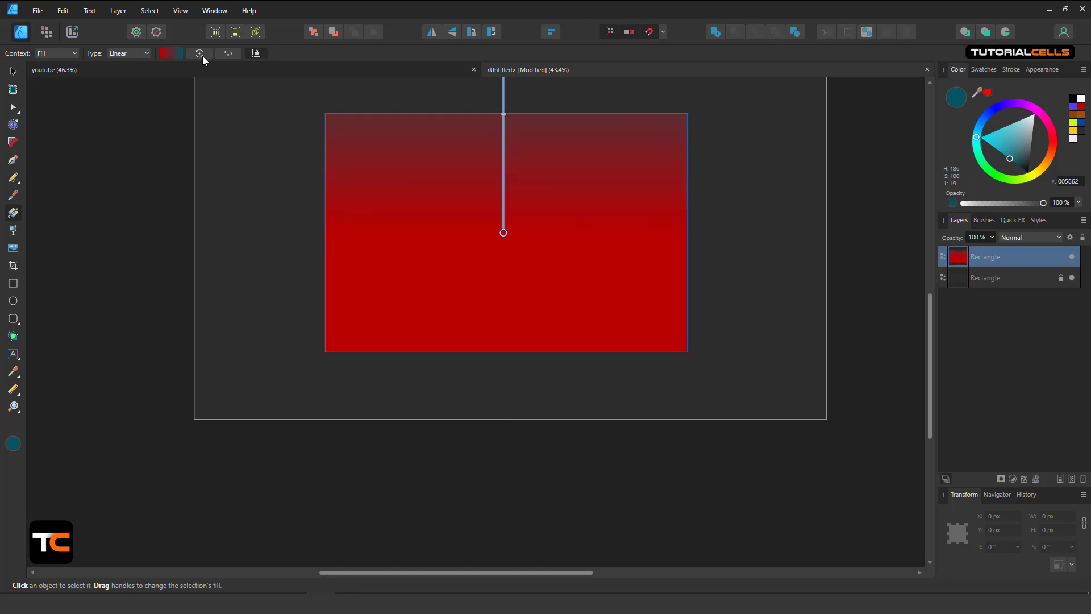
click(200, 54)
click(202, 55)
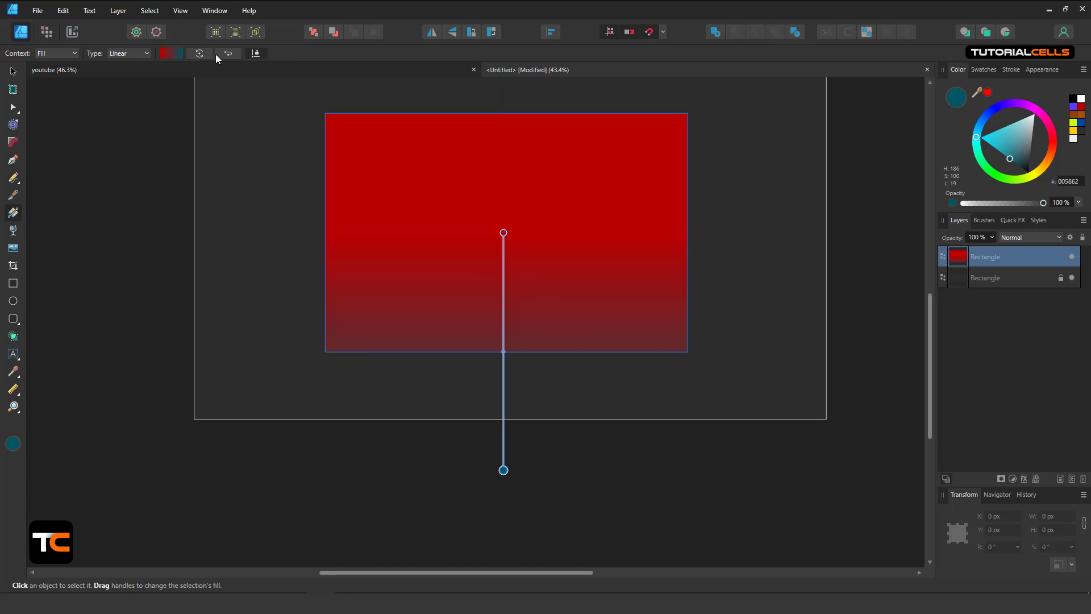
Reverse the linear gradient back and forth, and reposition its start and end points so it runs diagonally towards the rectangle's lower-right area
click(229, 53)
click(229, 53)
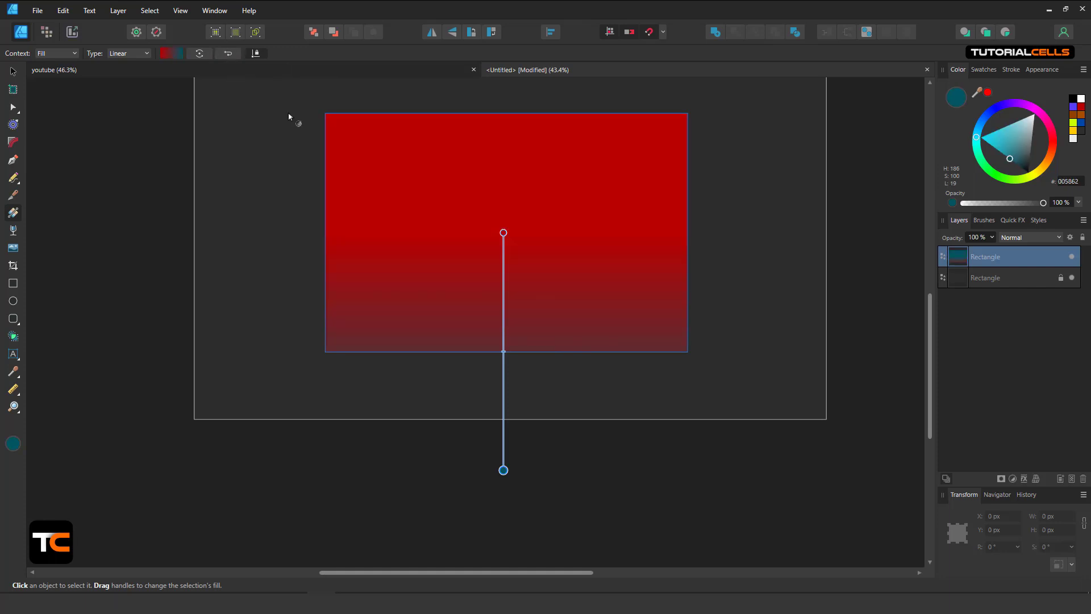
drag(504, 233, 480, 190)
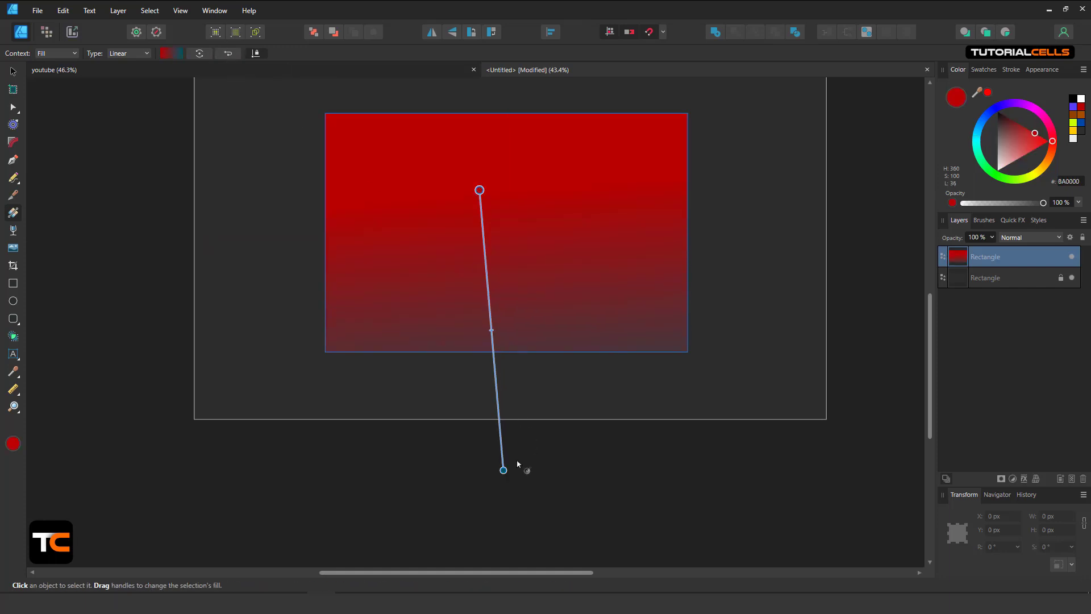
drag(503, 470, 666, 285)
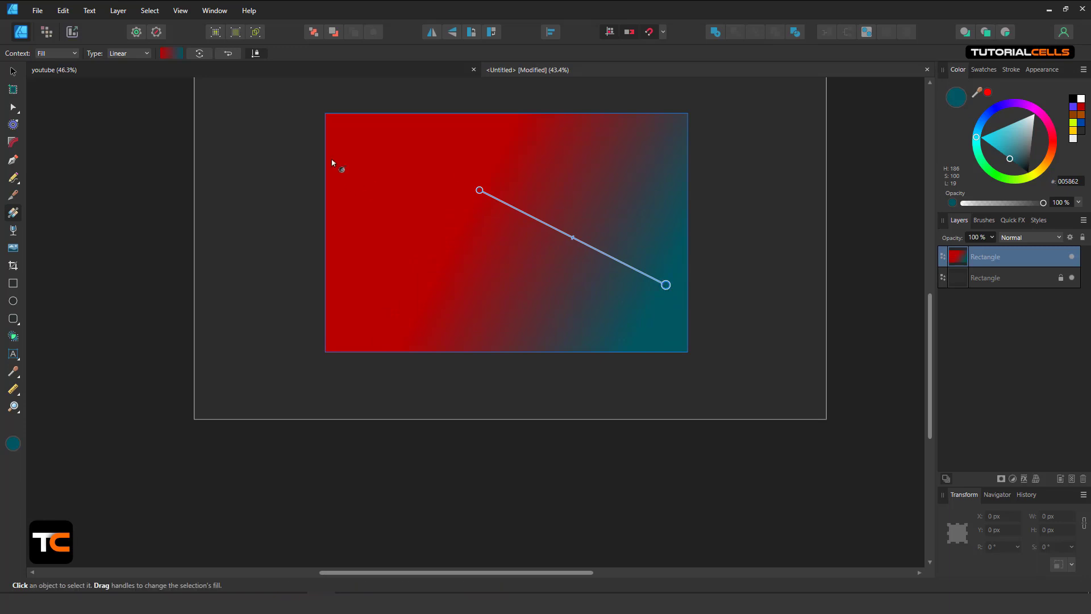
click(229, 54)
click(230, 54)
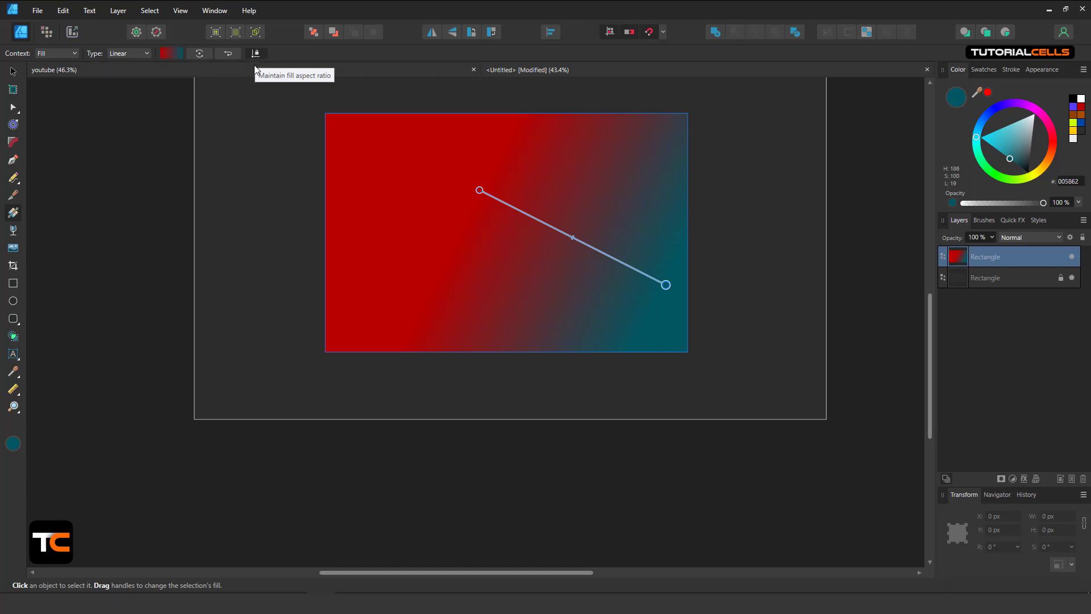
Toggle Maintain fill aspect ratio and move the linear gradient's teal end point just beyond the rectangle's right edge
click(133, 56)
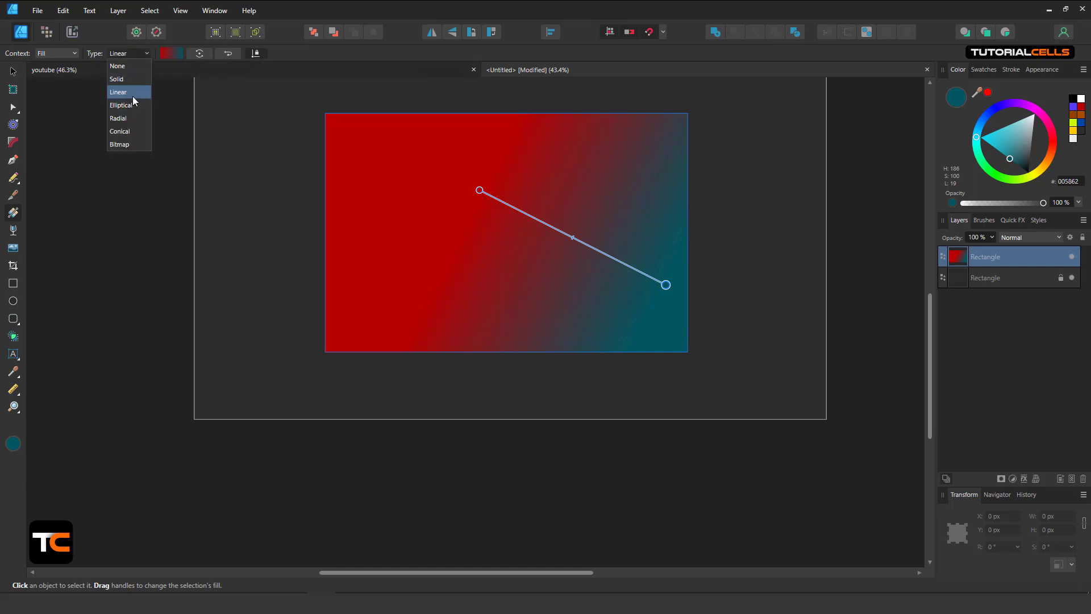
click(255, 54)
drag(666, 288, 729, 281)
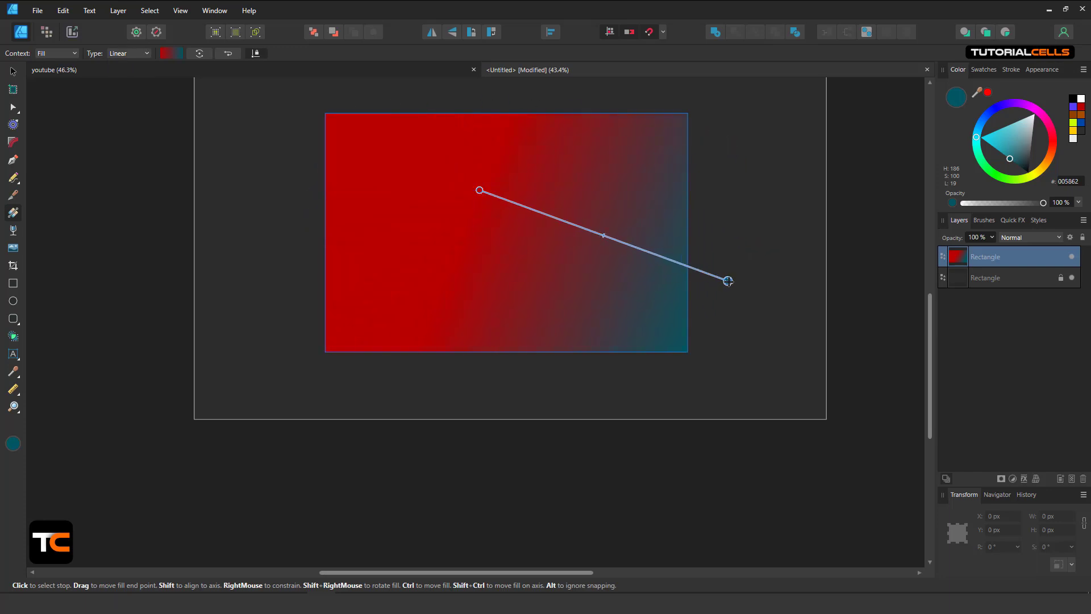
Change the fill type to Elliptical and move its handles to form a shorter, rounder gradient near the rectangle's upper edge
click(139, 53)
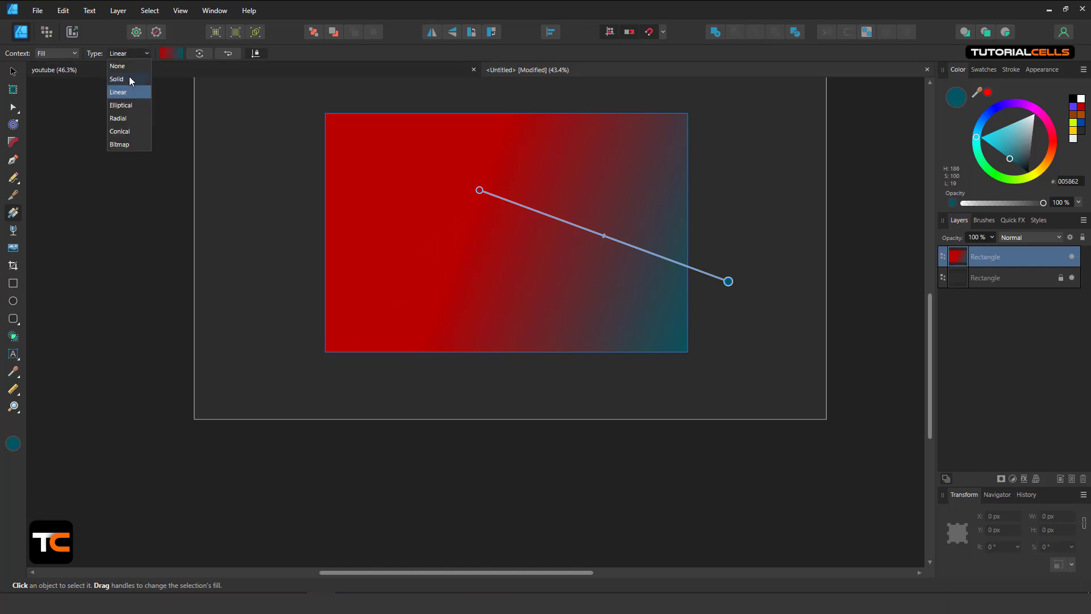
click(124, 109)
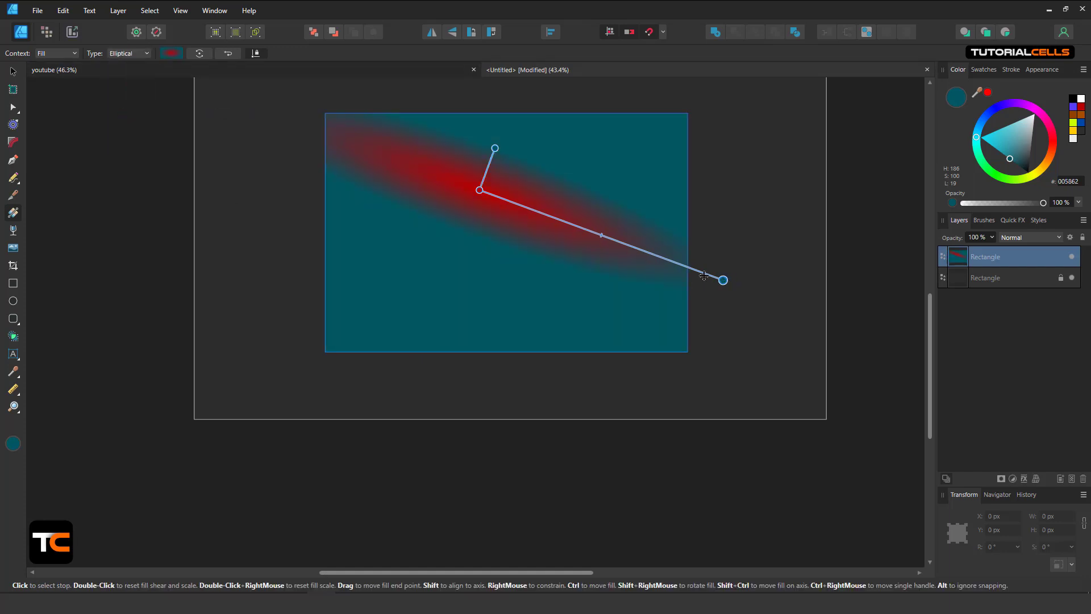
drag(704, 275, 679, 220)
drag(484, 152, 621, 198)
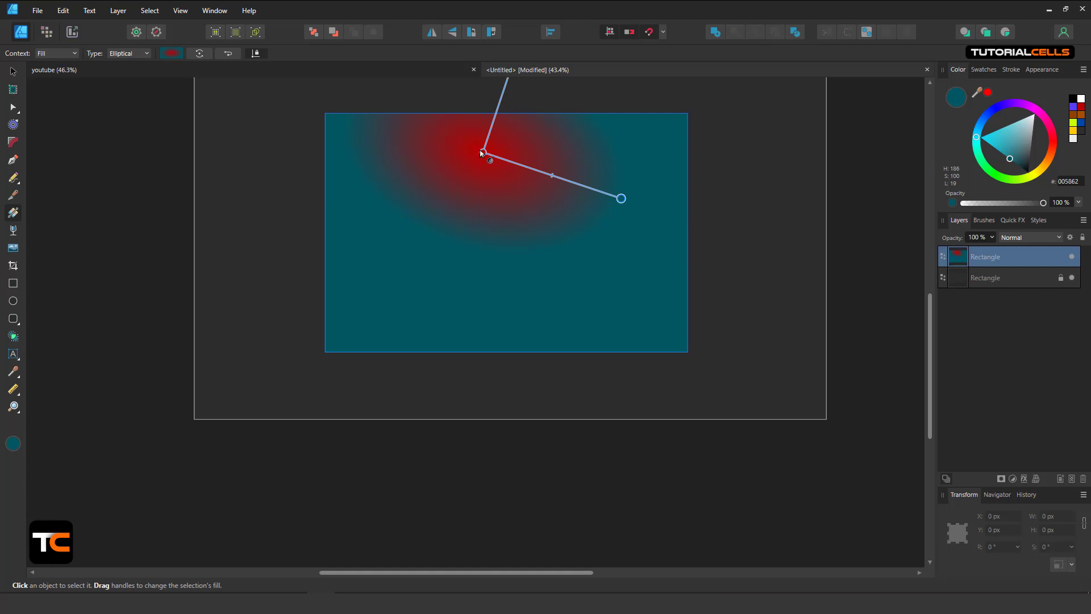
Rotate and enlarge the elliptical gradient by its upper axis handle, and move its red centre to the middle of the rectangle
drag(482, 152, 493, 256)
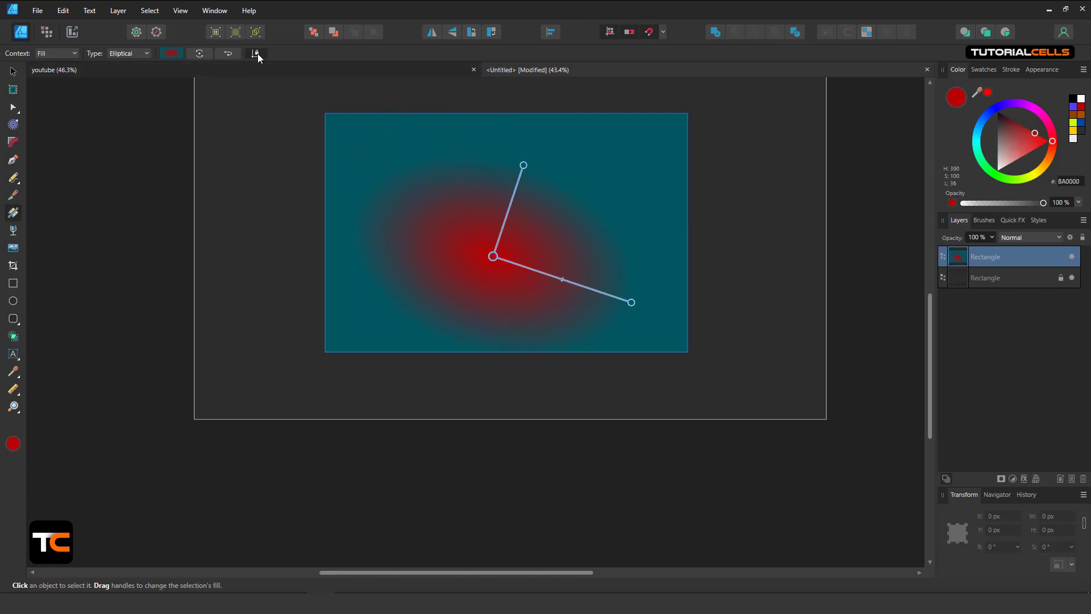
drag(522, 164, 480, 140)
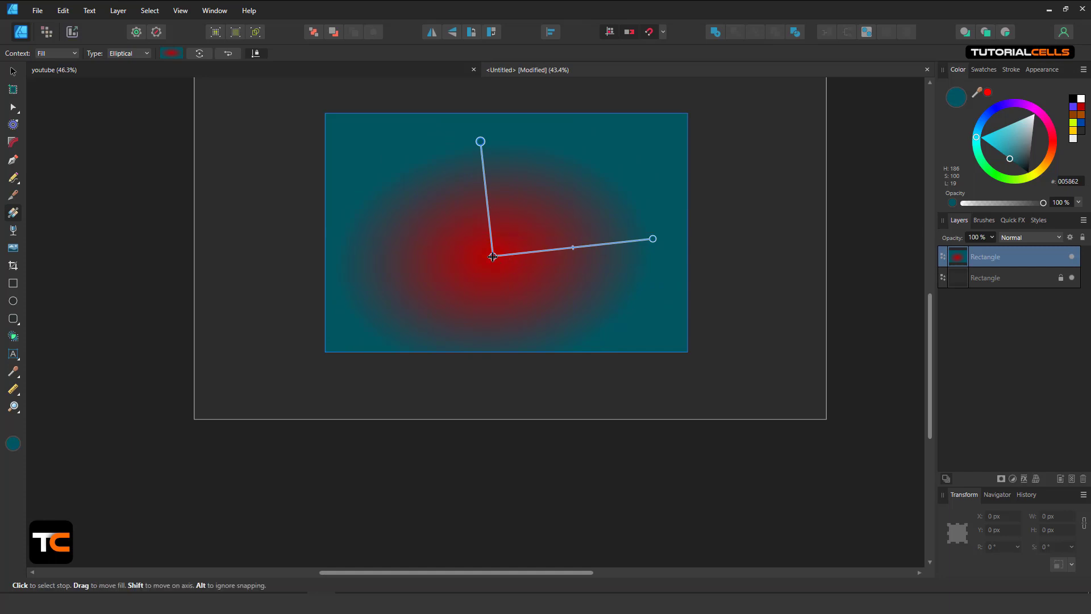
drag(493, 256, 506, 233)
Change the rectangle's fill type to Bitmap and load the pencil_example image
click(129, 54)
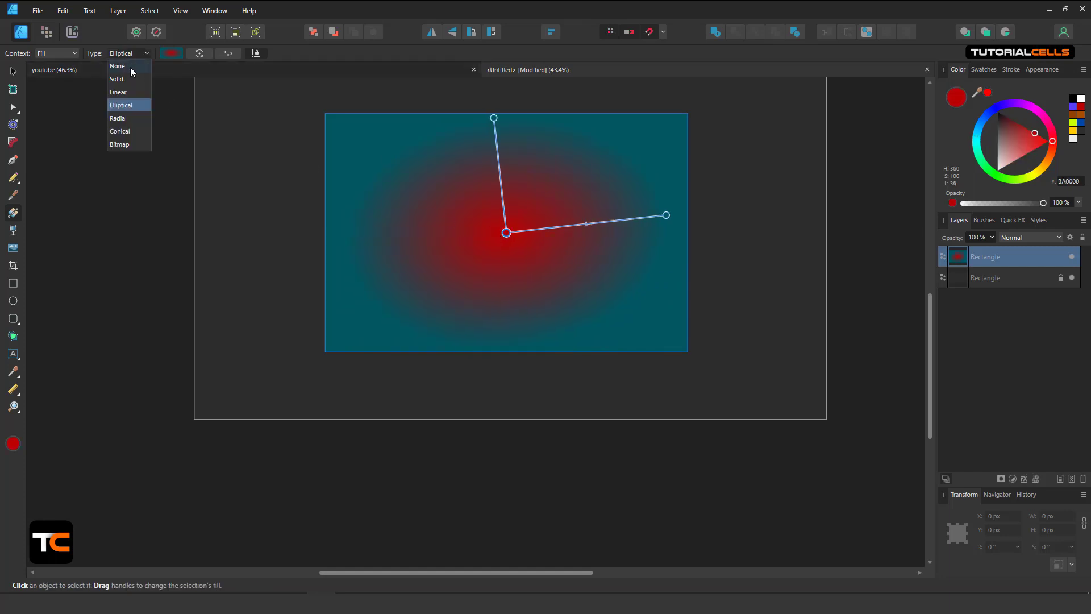
click(123, 147)
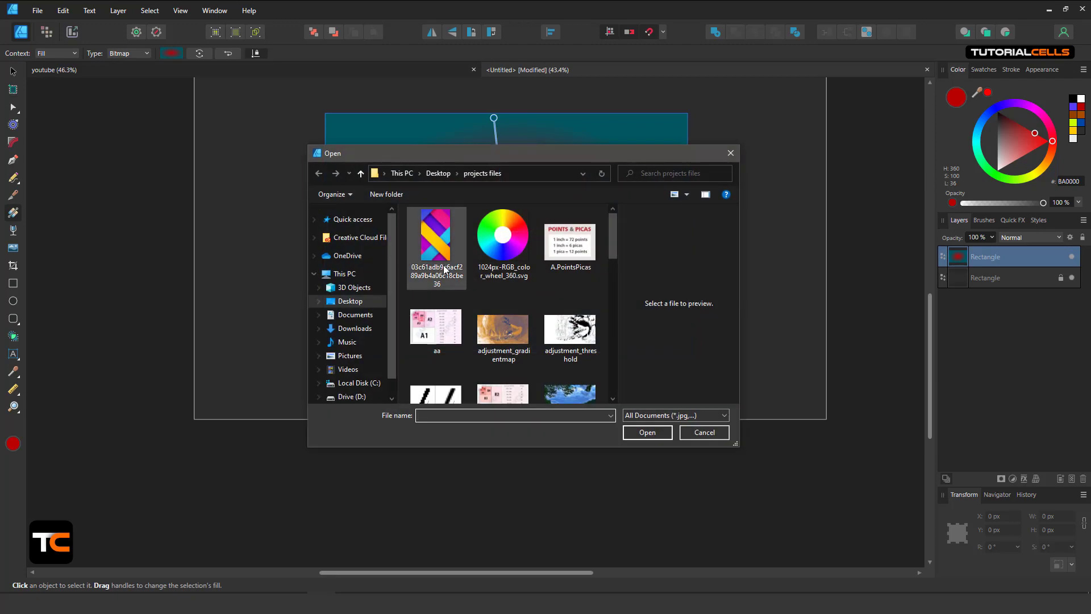
scroll(497, 301, down, 5)
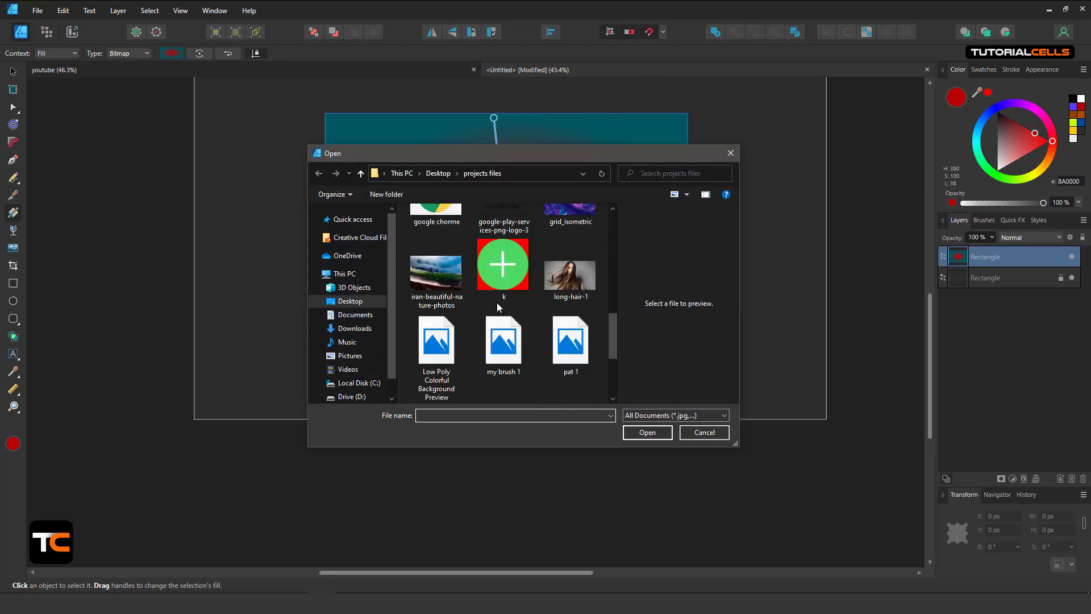
scroll(495, 304, down, 1)
double_click(455, 314)
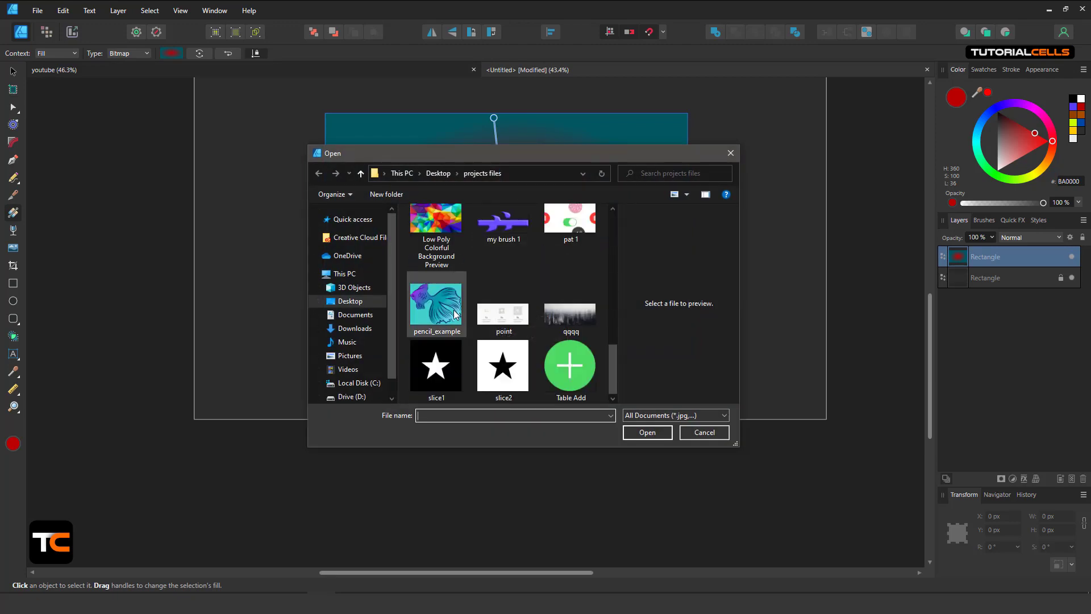
Shrink and tilt the bitmap fill by its horizontal end handle so the fish repeats diagonally across the rectangle
scroll(487, 273, down, 2)
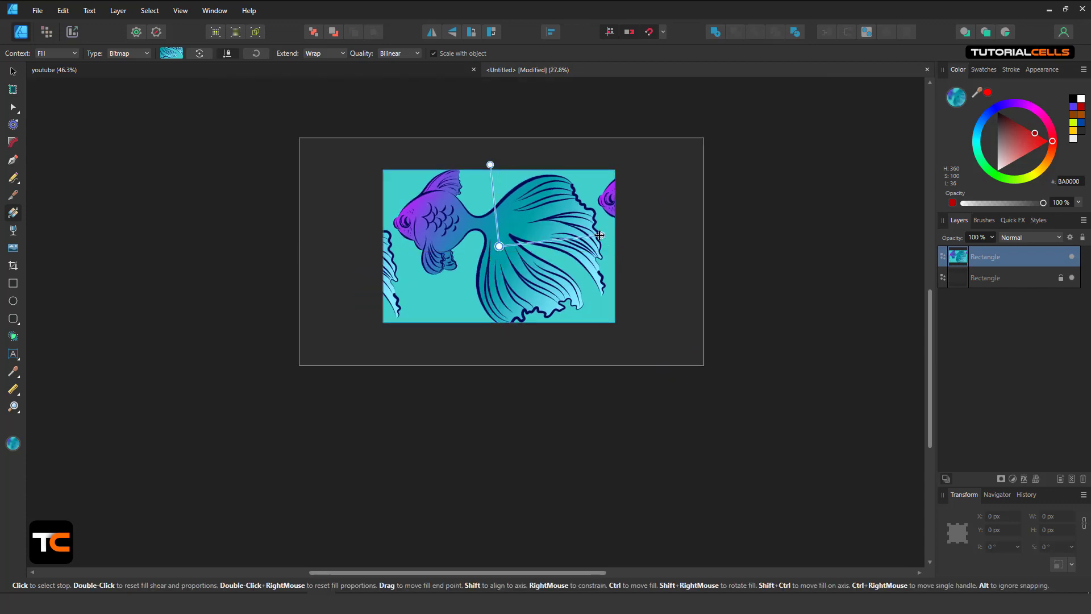
drag(601, 234, 536, 256)
scroll(512, 241, up, 3)
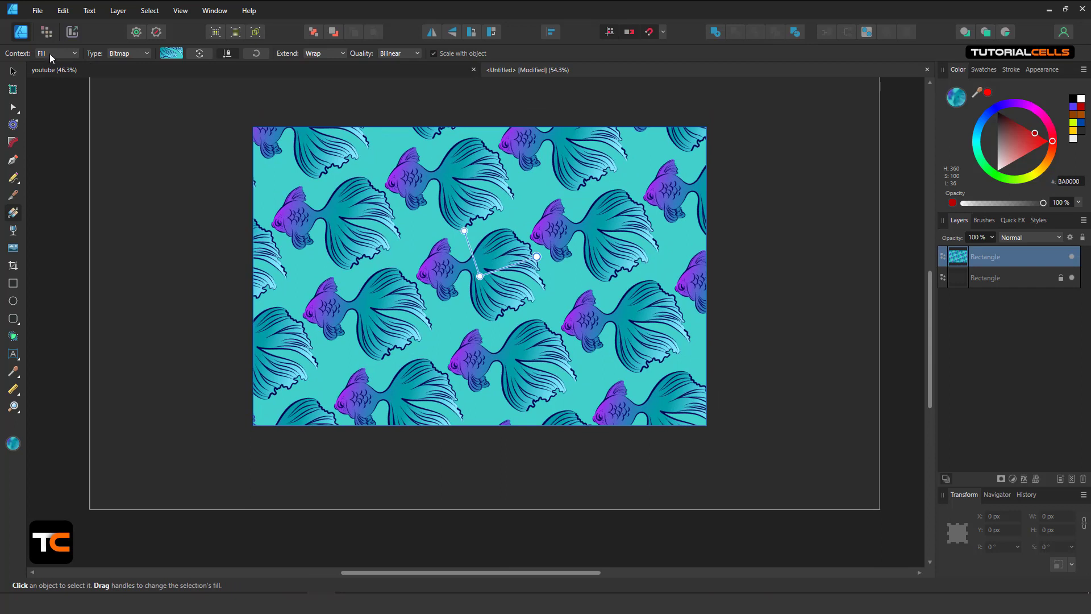
Reset the bitmap fill, and shrink it by its horizontal end handle into upright rows of small fish tiles
click(171, 53)
click(273, 86)
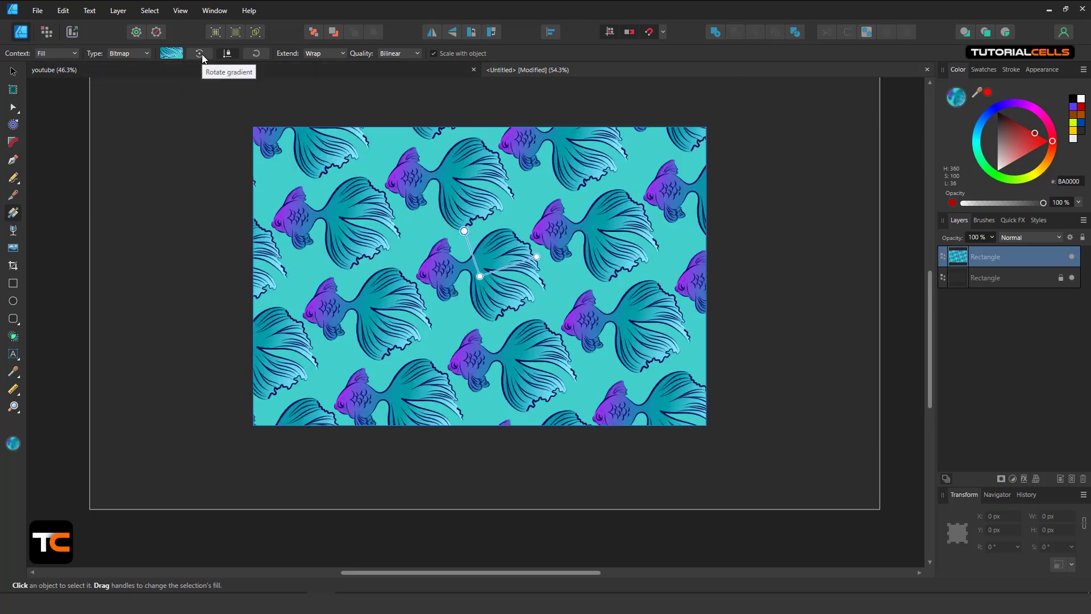
click(255, 55)
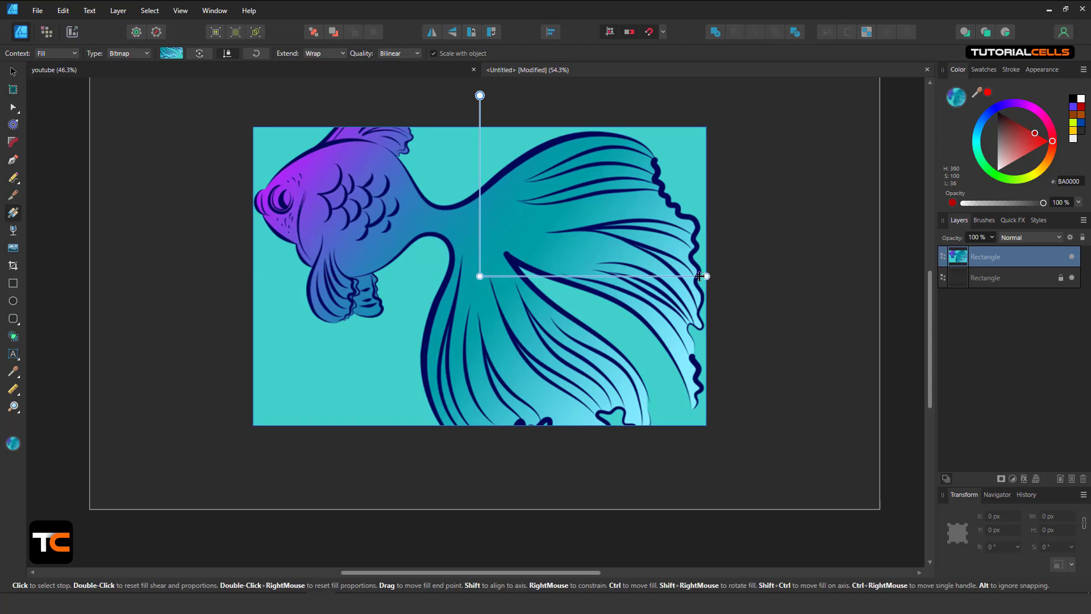
drag(705, 275, 531, 276)
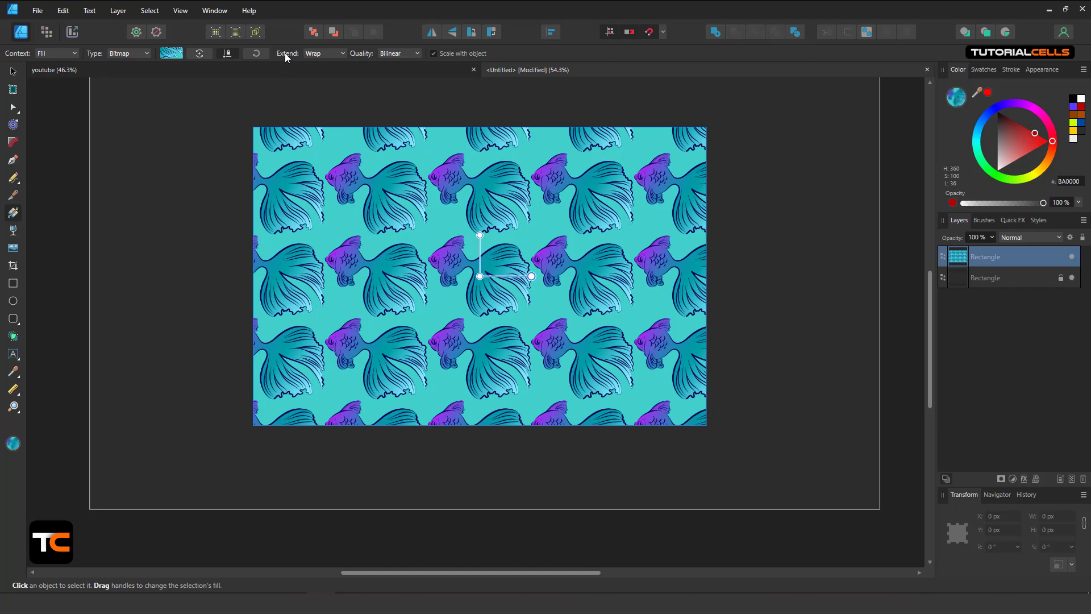
Try the Mirror, Repeat and Zero extend modes on the bitmap fill, and return it to Wrap
click(313, 54)
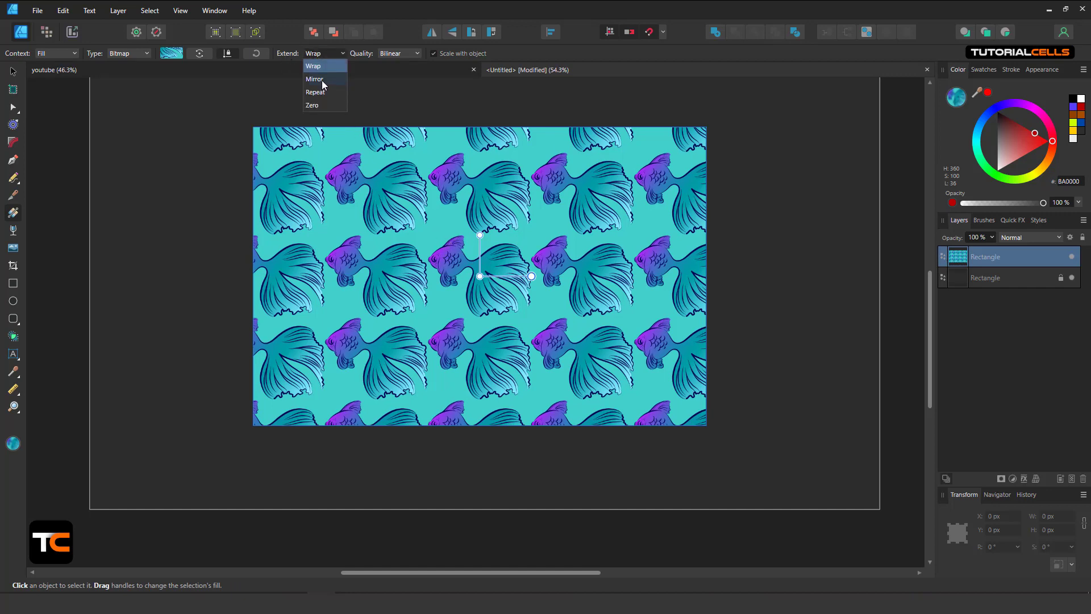
click(321, 79)
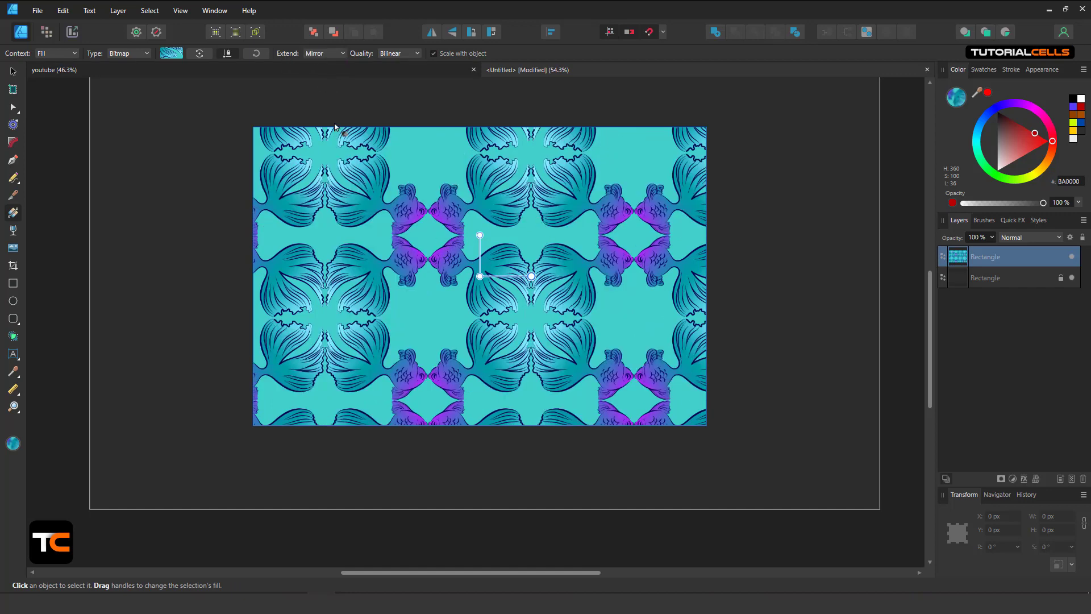
click(326, 54)
click(329, 92)
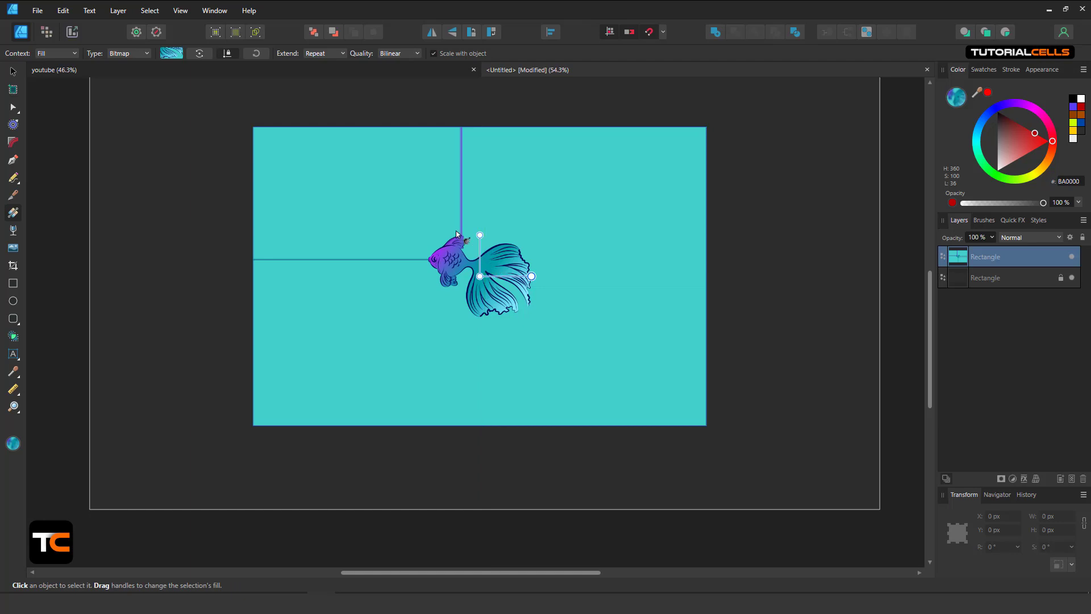
scroll(455, 233, up, 4)
scroll(456, 233, down, 4)
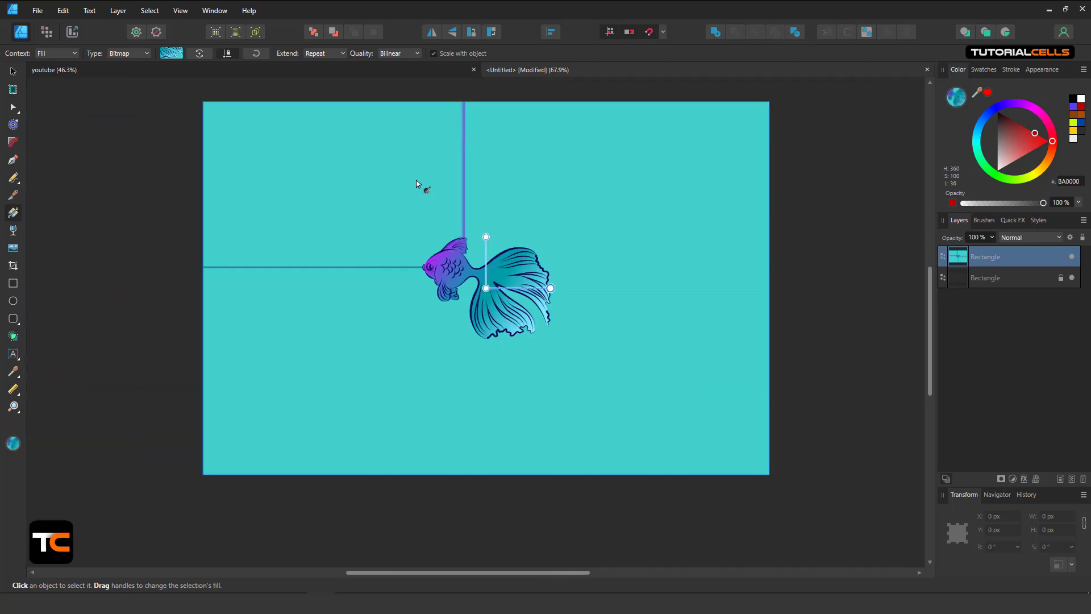
click(325, 54)
click(313, 105)
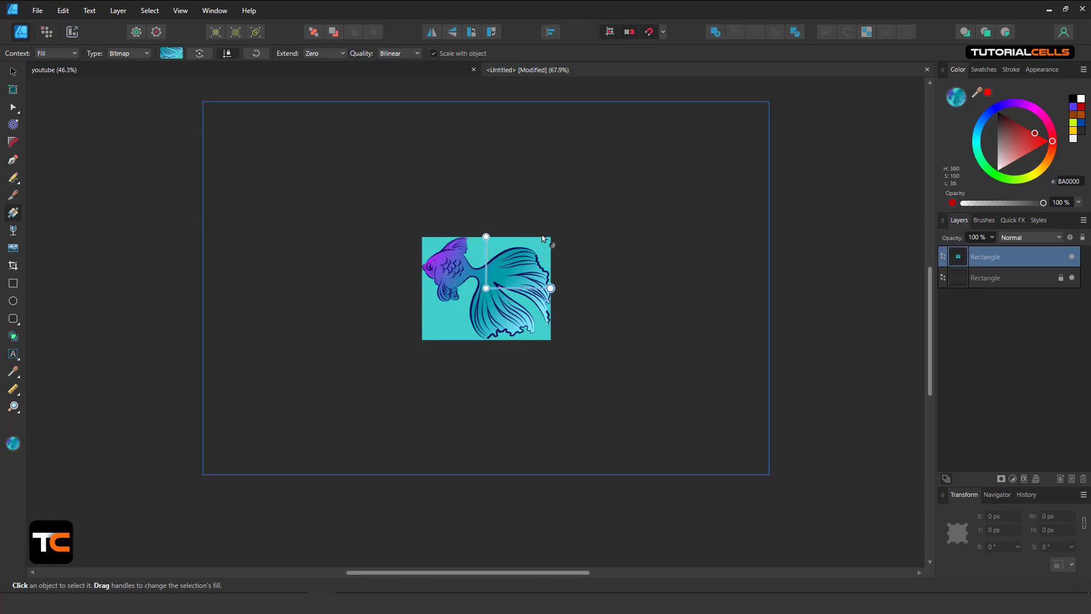
click(333, 53)
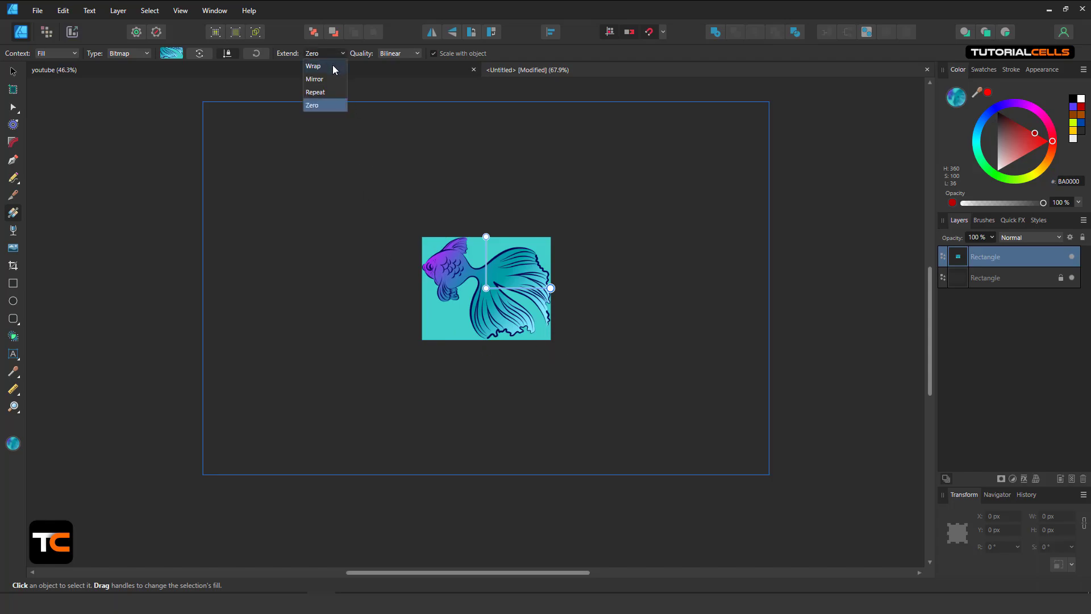
click(332, 65)
Rescale and reposition the bitmap fill with its handles so about three upright fish span the rectangle's width, keeping Bilinear quality
mouse_move(550, 288)
mouse_down()
mouse_move(594, 279)
mouse_move(532, 288)
mouse_up()
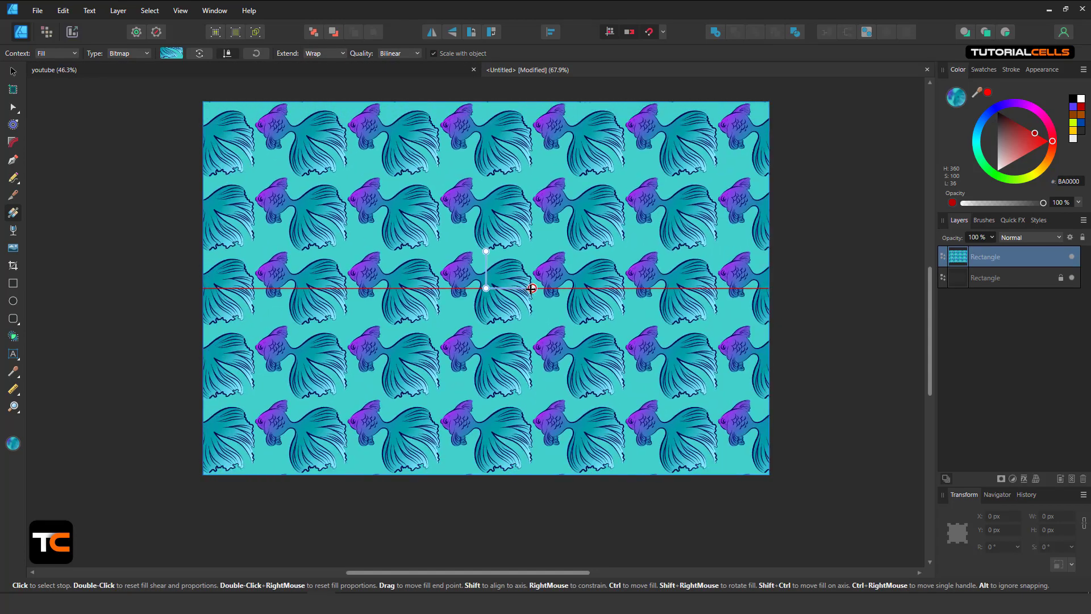
click(388, 54)
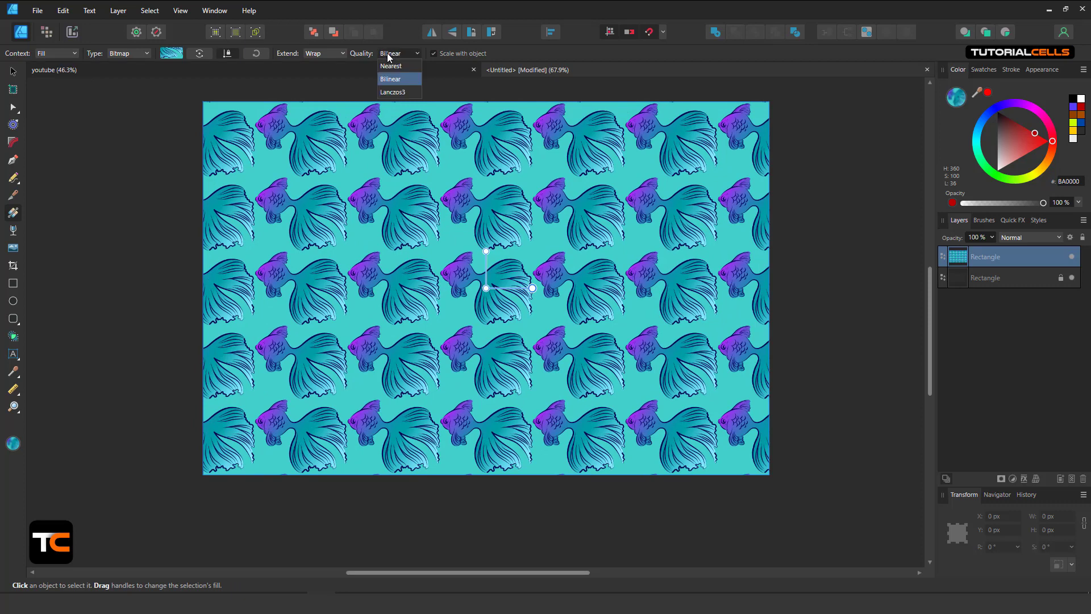
click(456, 93)
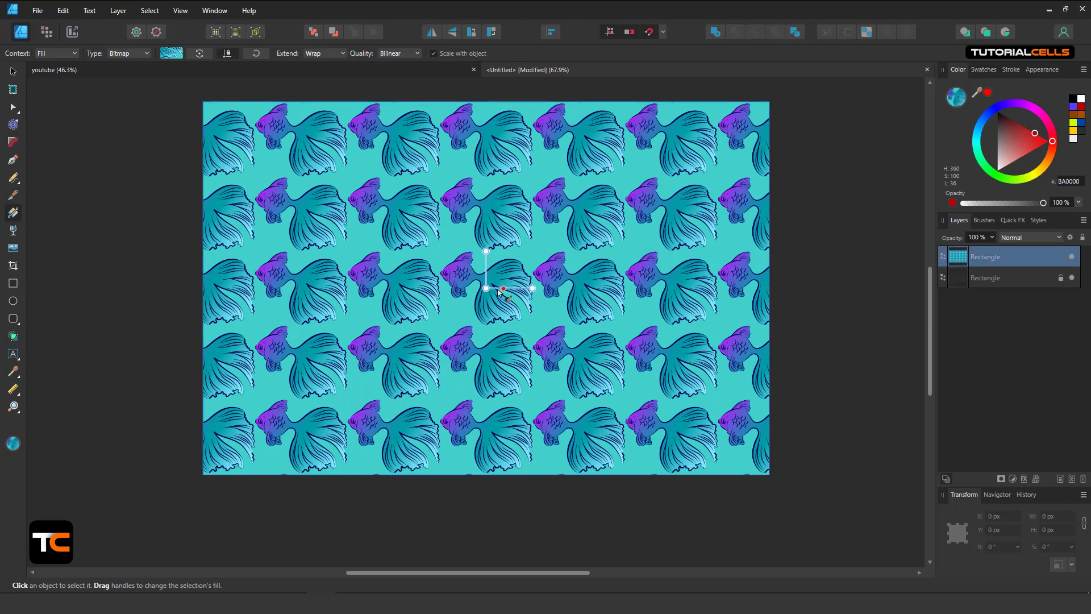
drag(486, 289, 554, 299)
scroll(448, 151, down, 3)
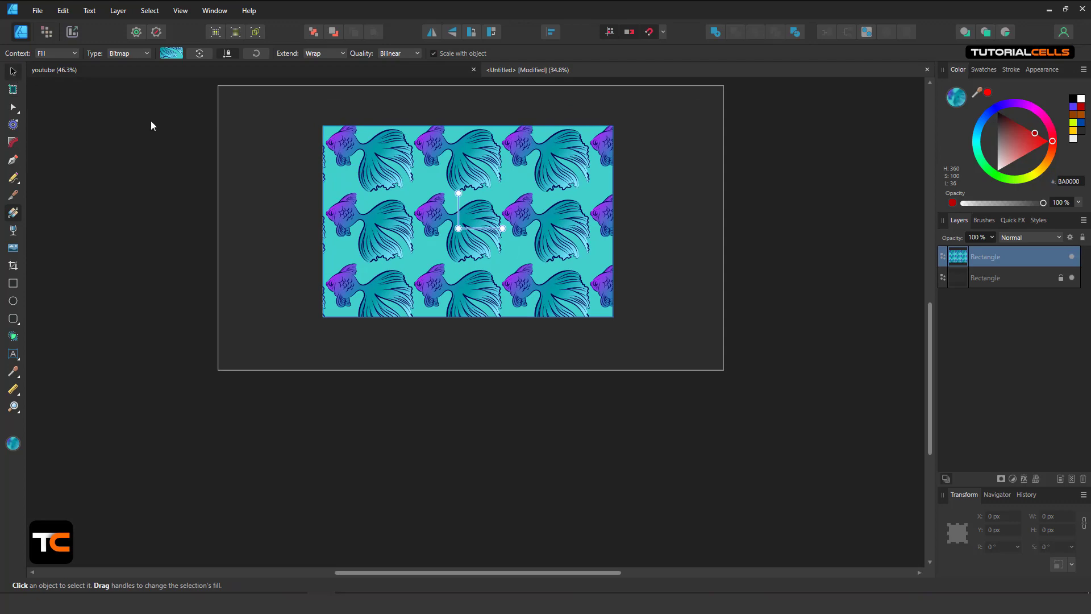
Resize the rectangle inwards from its upper-left corner with the Move Tool, and undo the resize
key(v)
drag(322, 126, 383, 170)
key(ctrl+z)
scroll(465, 223, up, 2)
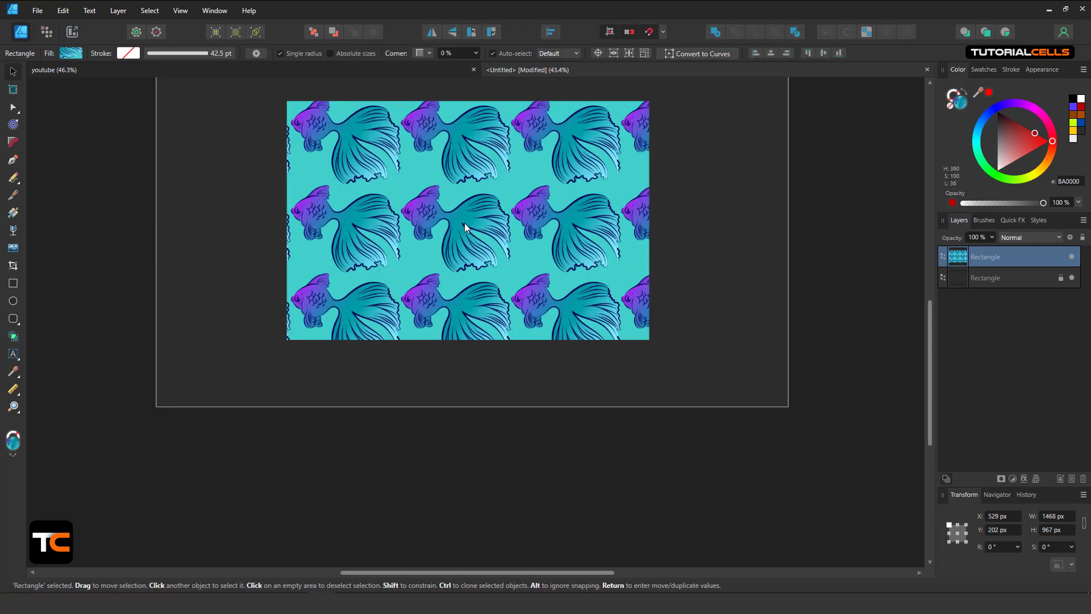
scroll(476, 278, down, 2)
scroll(475, 256, up, 2)
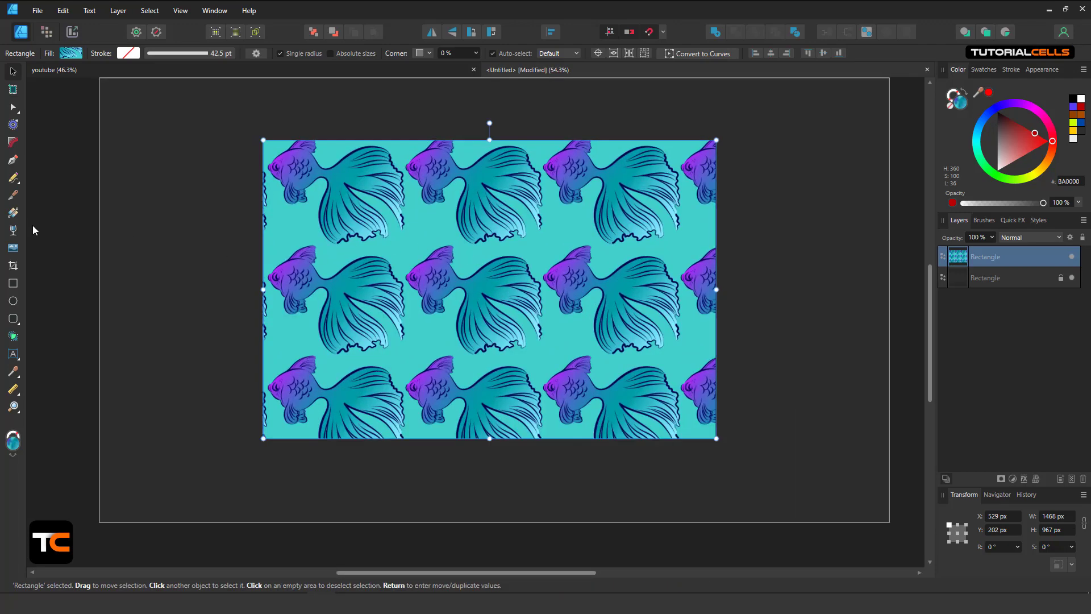
Turn off Scale with object for the bitmap fill, and resize the rectangle by its upper-left corner to about 1490 × 853 px
click(13, 213)
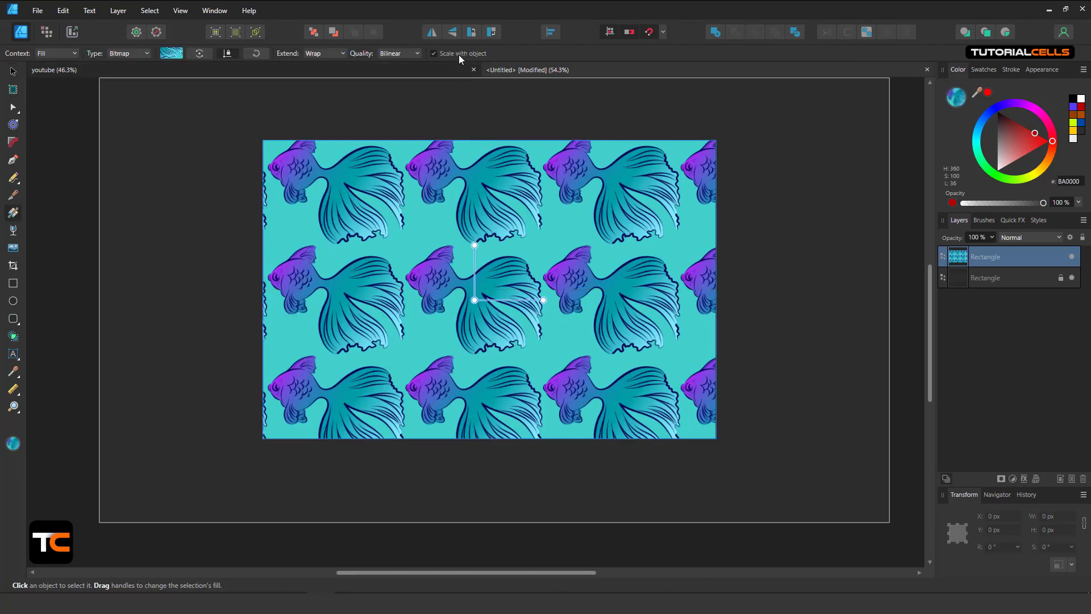
click(8, 71)
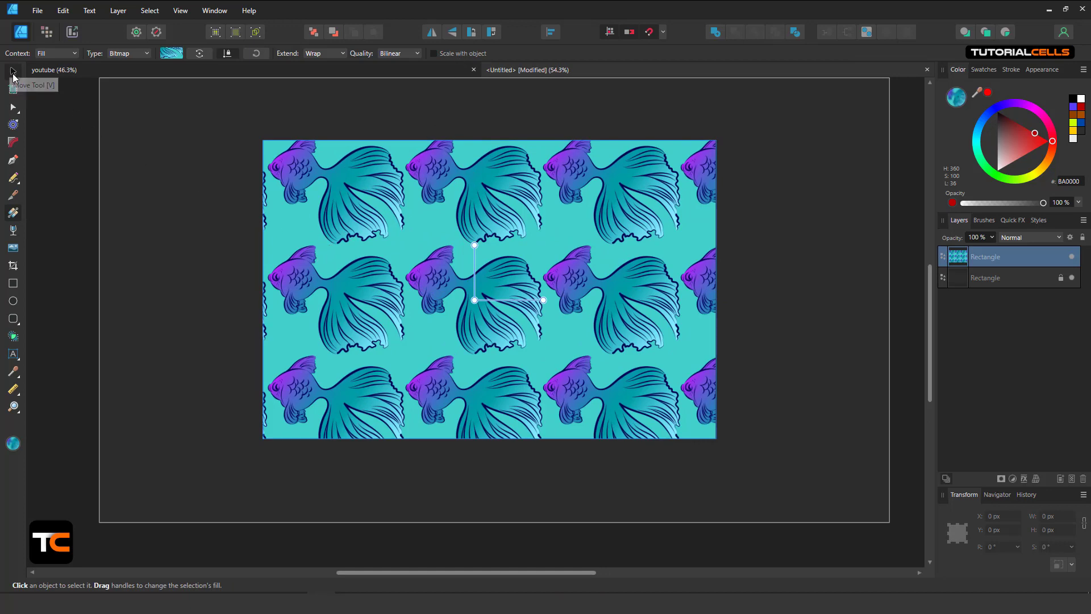
drag(263, 140, 256, 176)
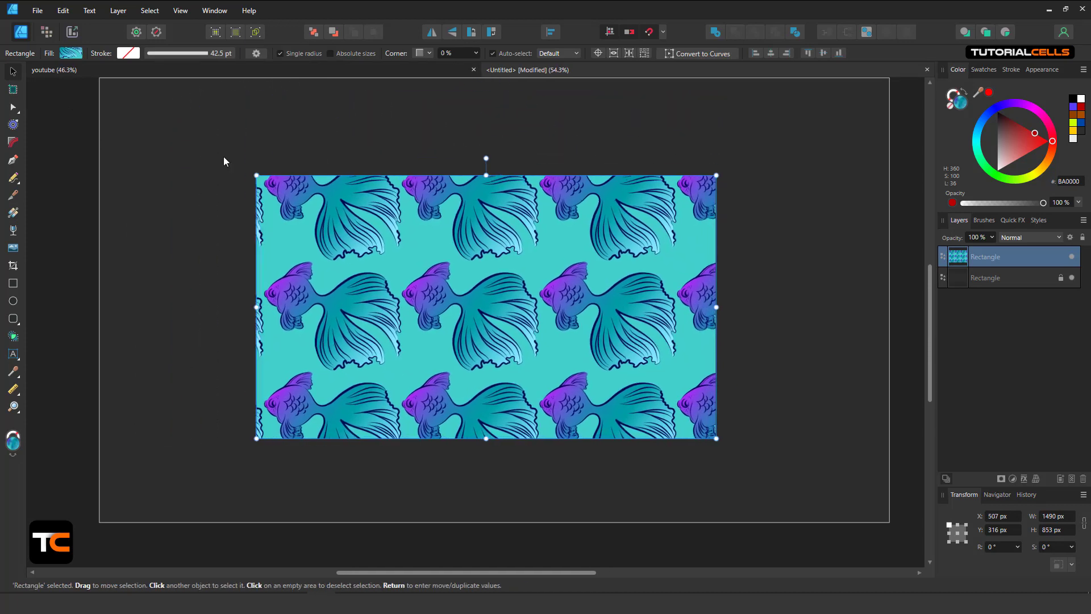
Move the bitmap fill's origin slightly upwards with the Fill Tool, and tilt and enlarge the fish pattern by its horizontal end handle
click(14, 212)
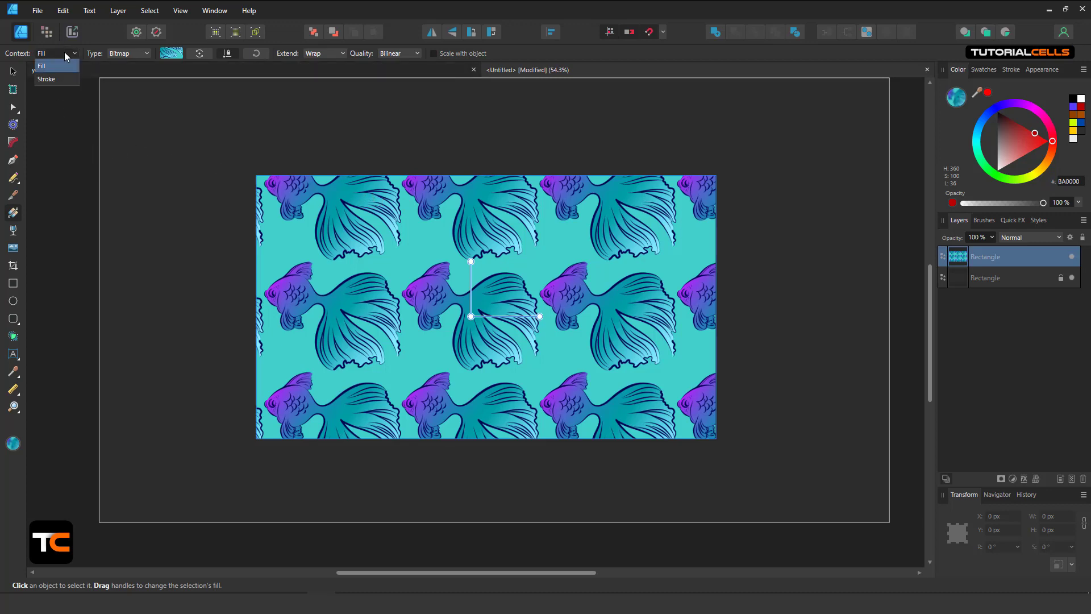
drag(471, 316, 481, 296)
drag(467, 310, 473, 300)
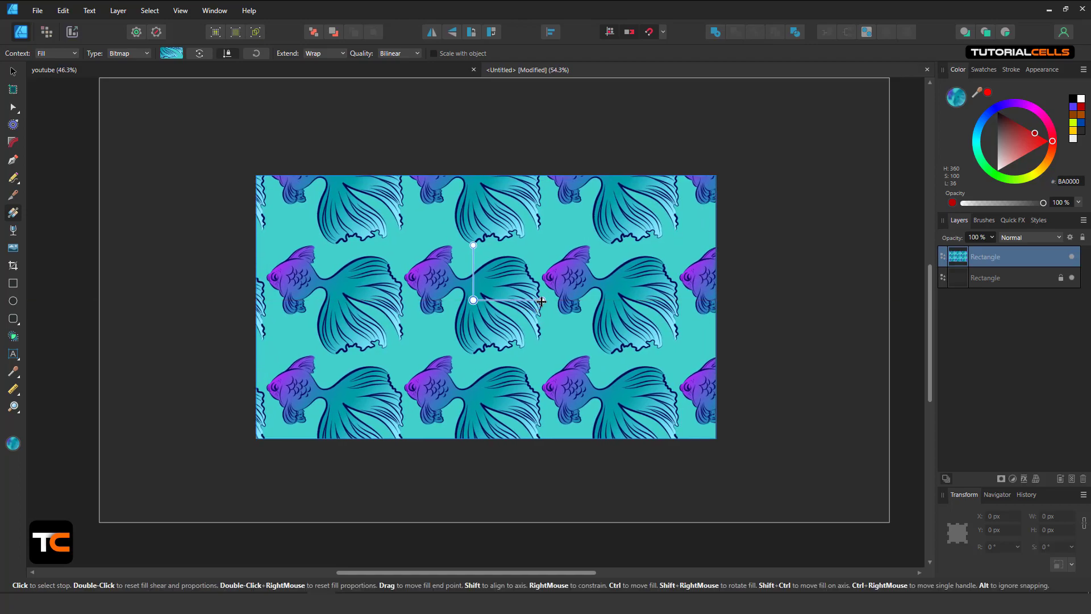
drag(542, 301, 539, 263)
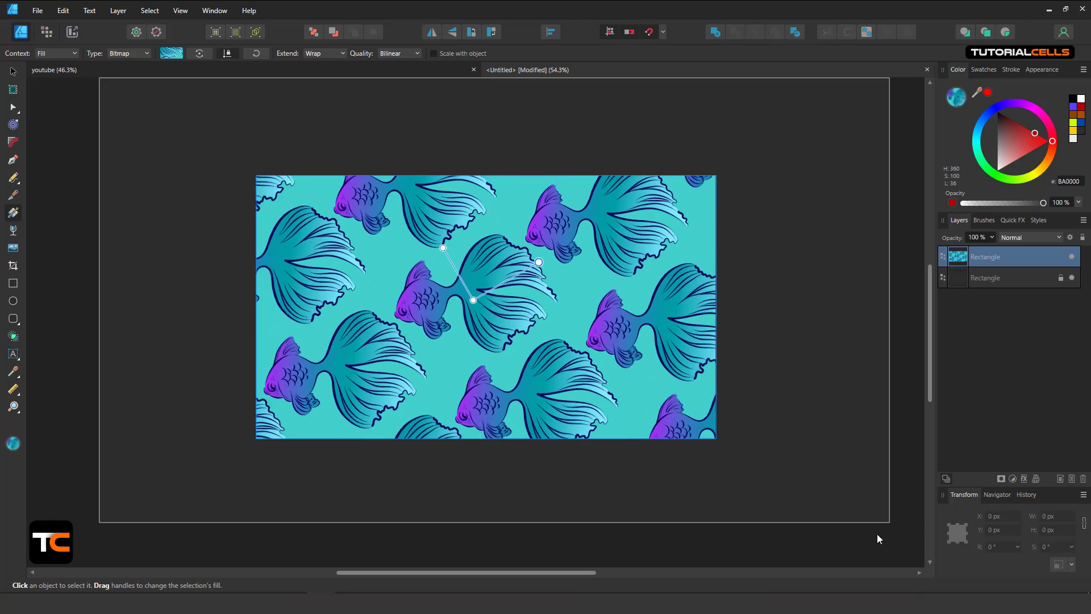